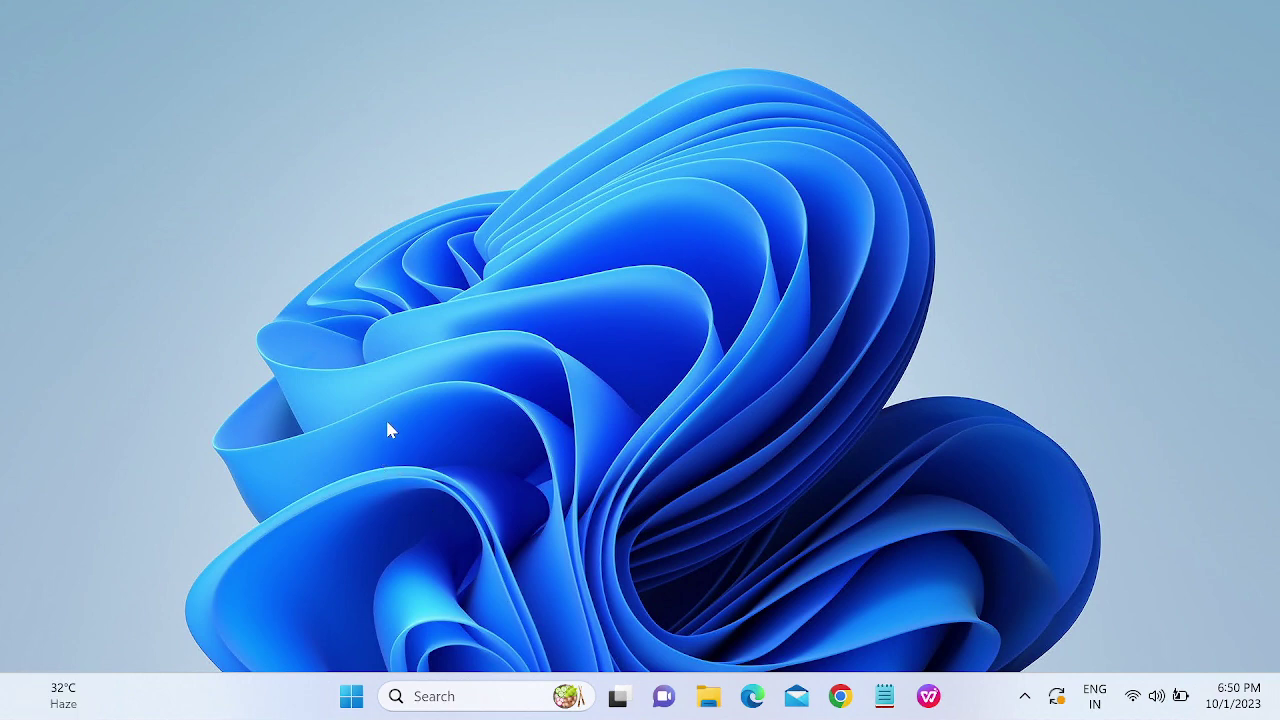
# Step: In File Explorer, open C:\Users after a brief detour through the Windows folder
pyautogui.click(706, 705)
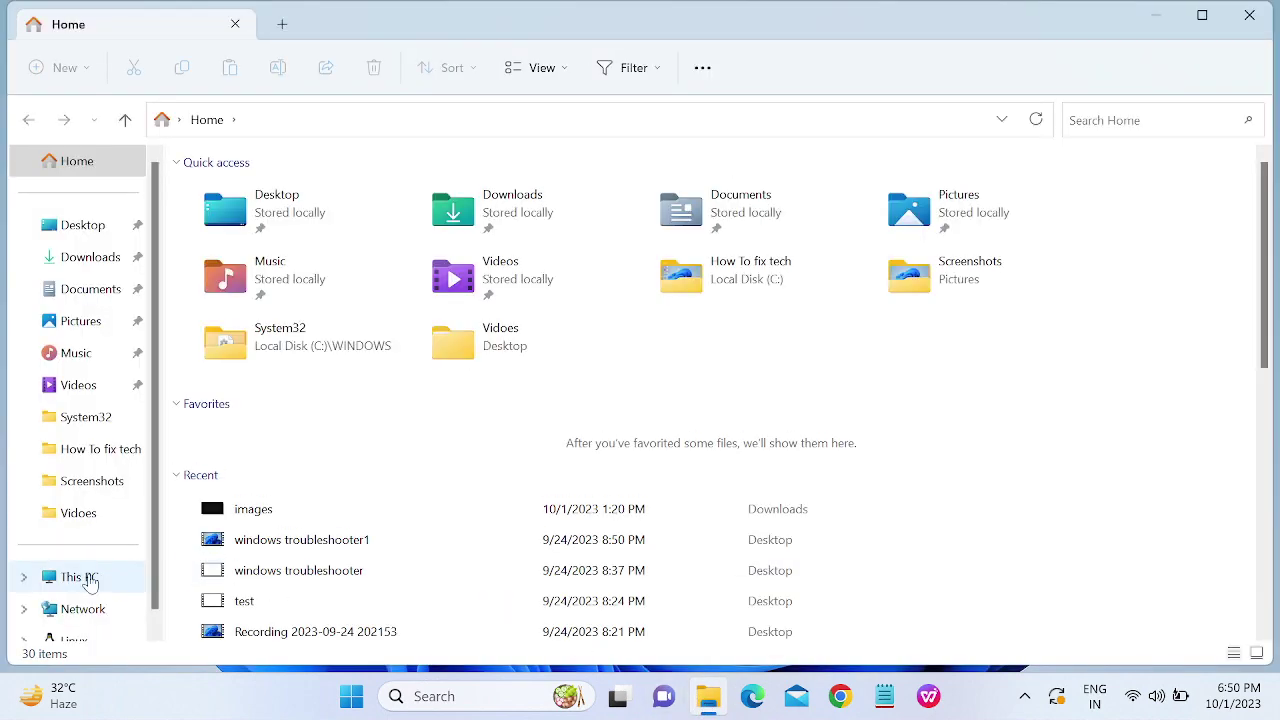
pyautogui.click(84, 581)
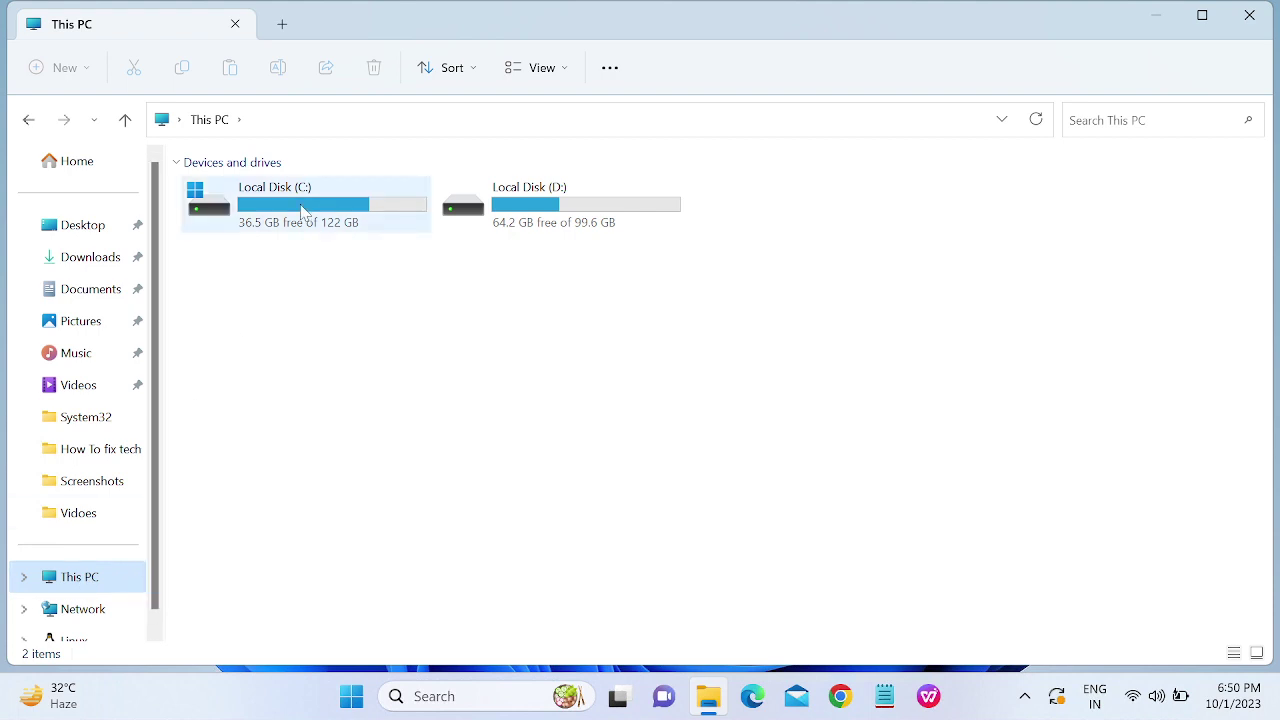
pyautogui.doubleClick(303, 210)
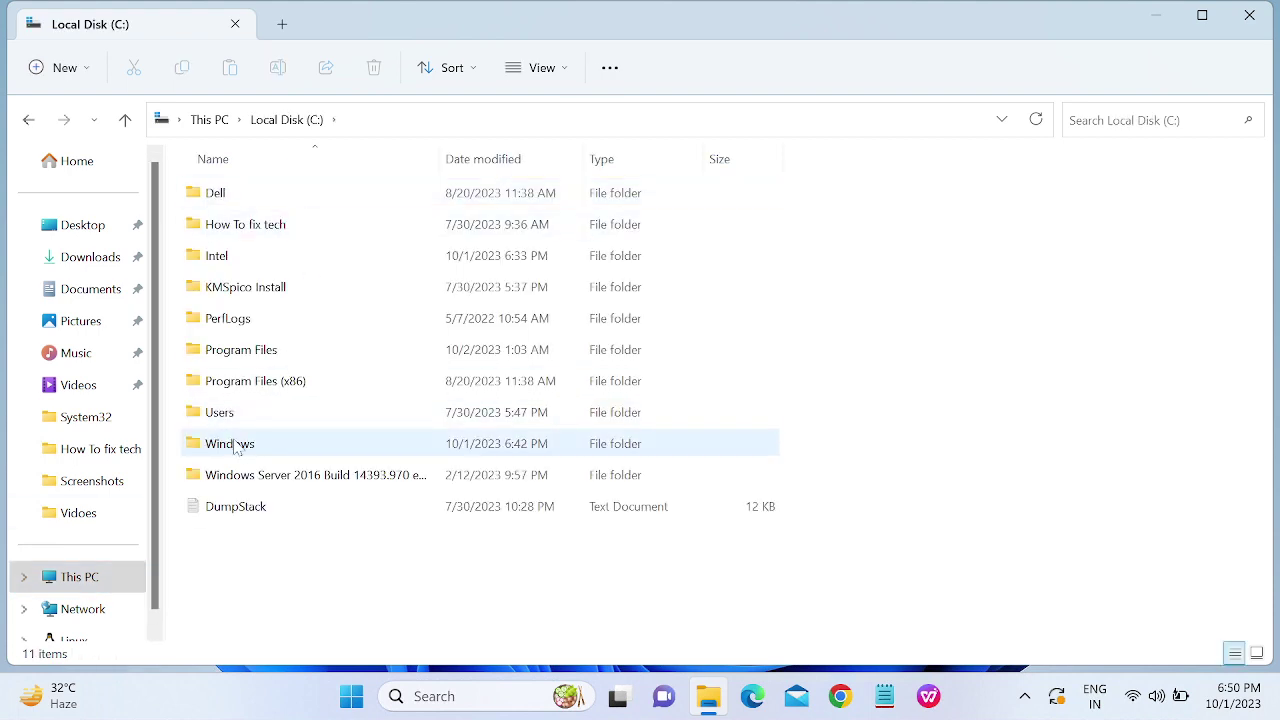
pyautogui.doubleClick(230, 444)
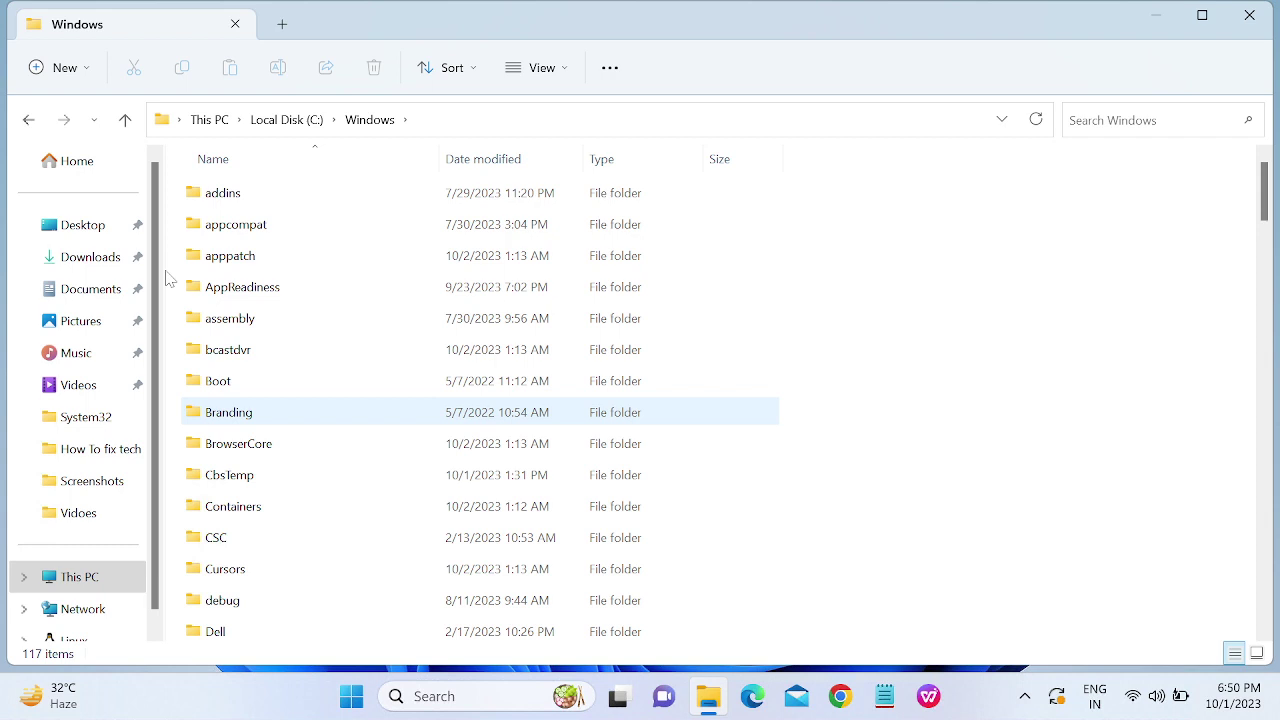
pyautogui.scroll(-4, 228, 275)
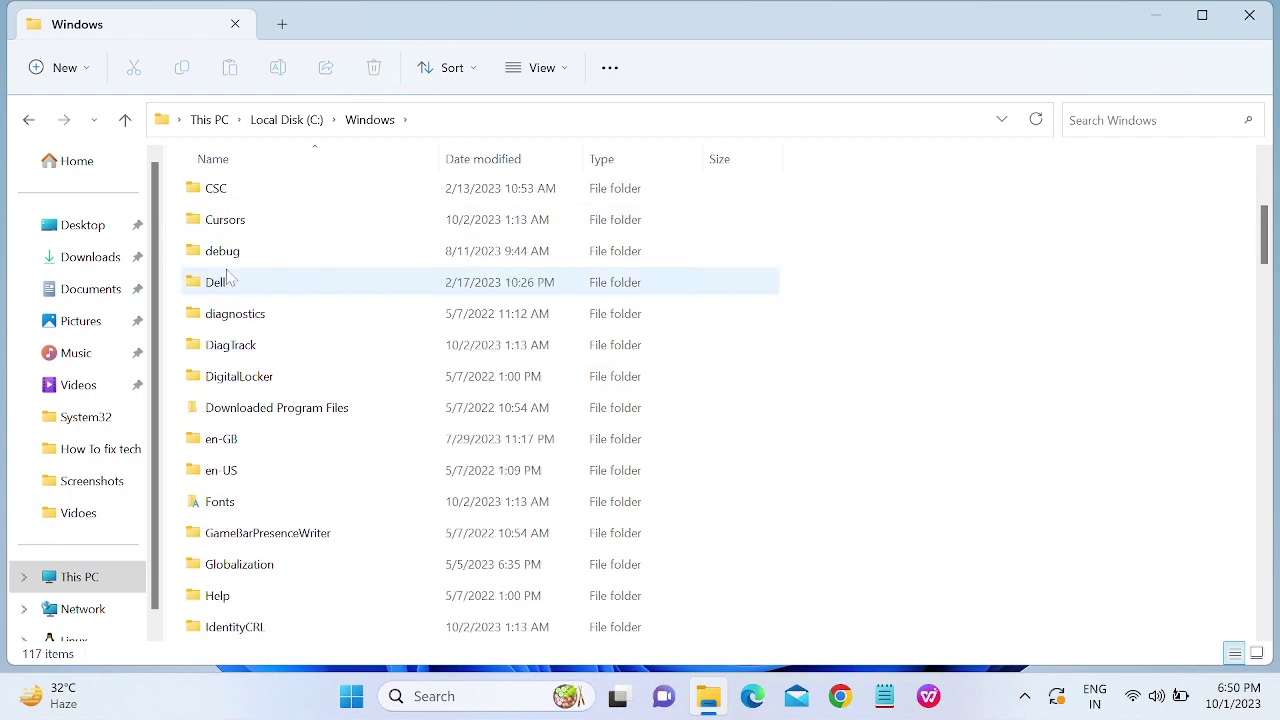
pyautogui.click(125, 120)
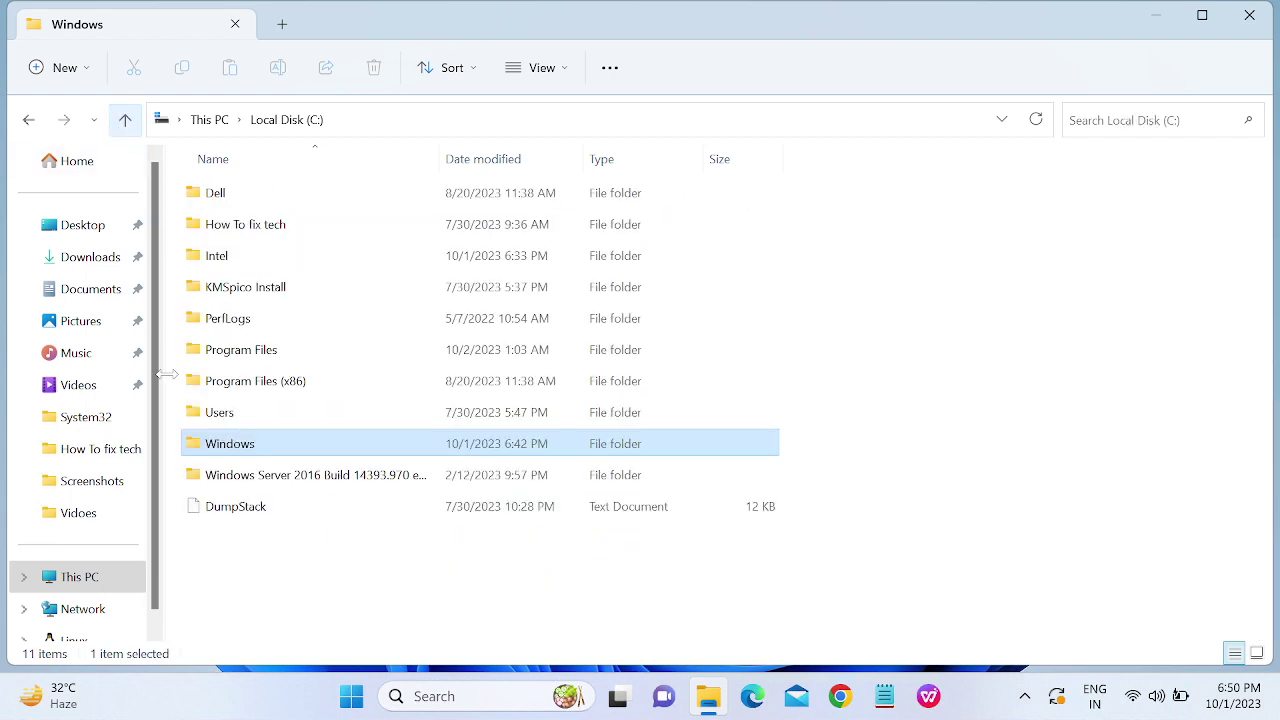
pyautogui.doubleClick(220, 412)
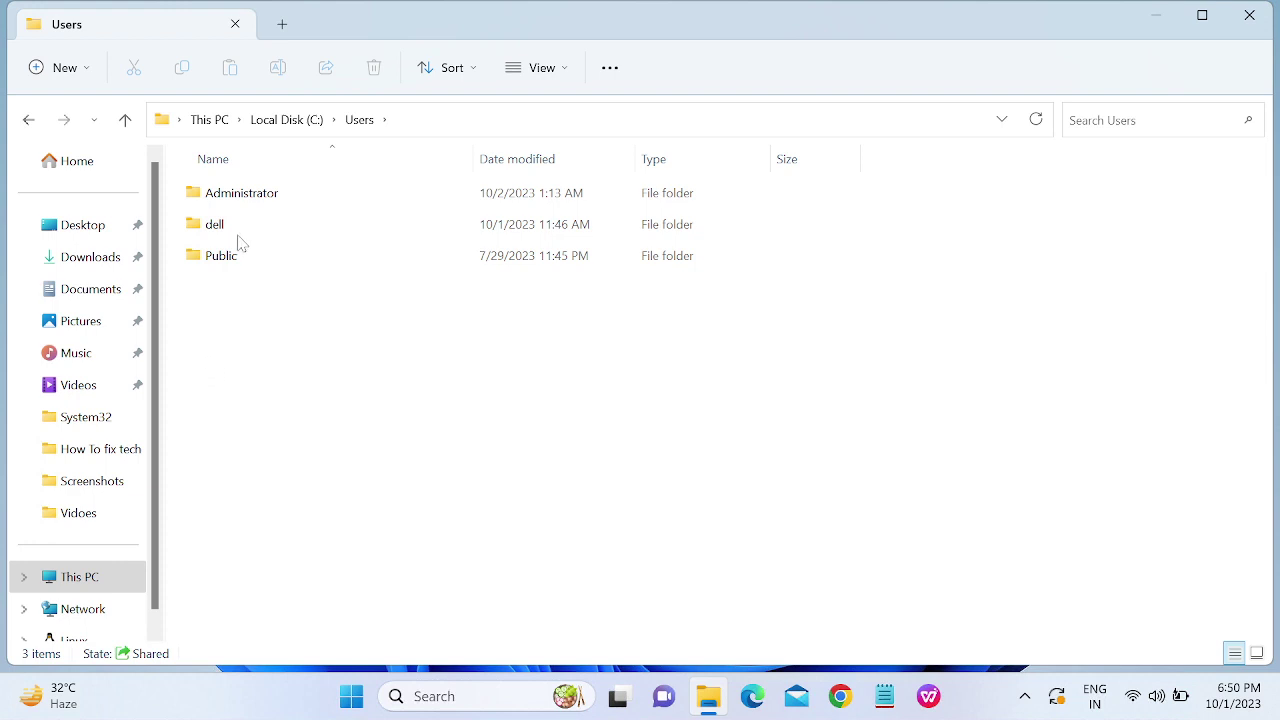
# Step: Refresh the Users folder listing from the full context menu
pyautogui.rightClick(261, 328)
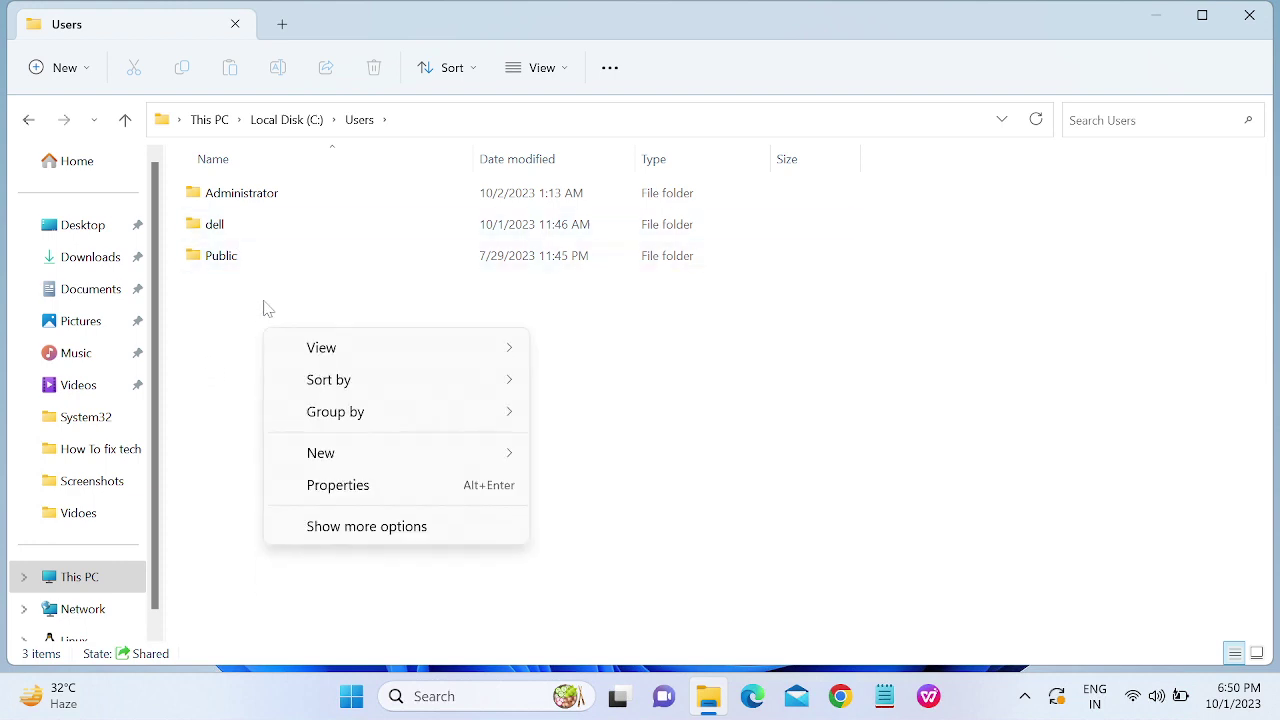
pyautogui.click(338, 528)
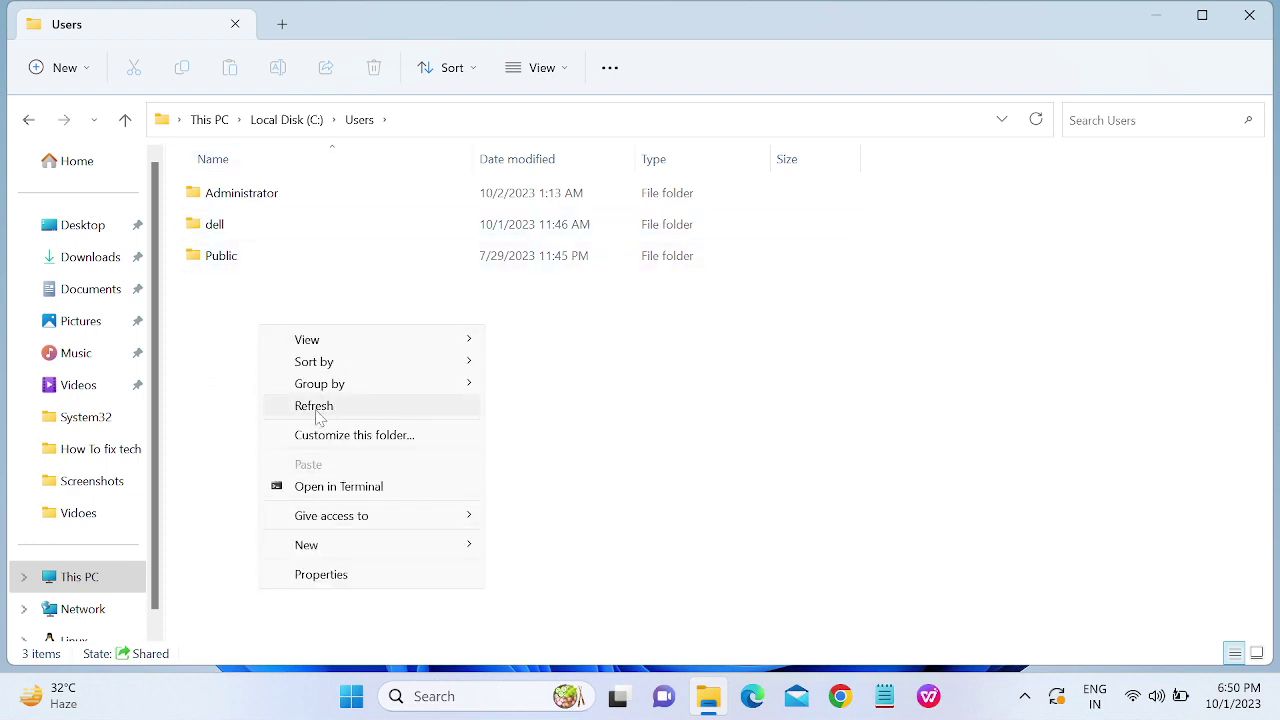
pyautogui.click(316, 408)
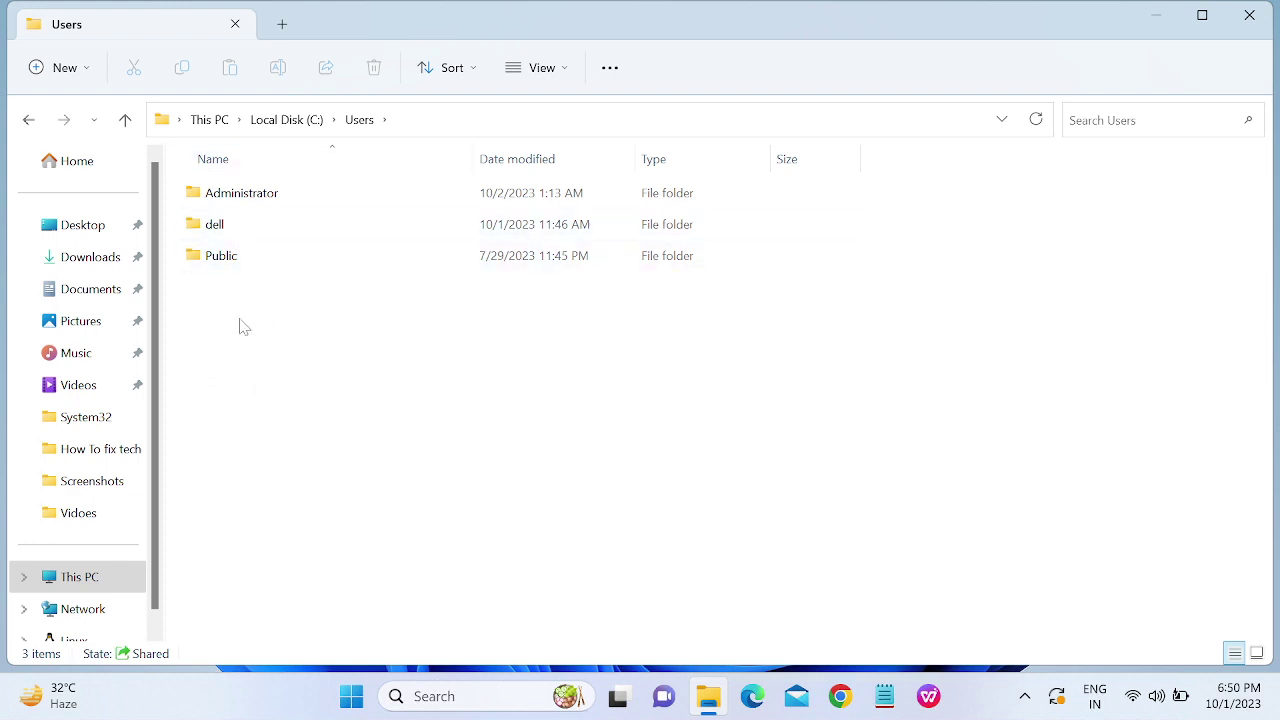
# Step: Grant access to the Administrator profile, view its Desktop and Downloads, then close File Explorer
pyautogui.doubleClick(252, 200)
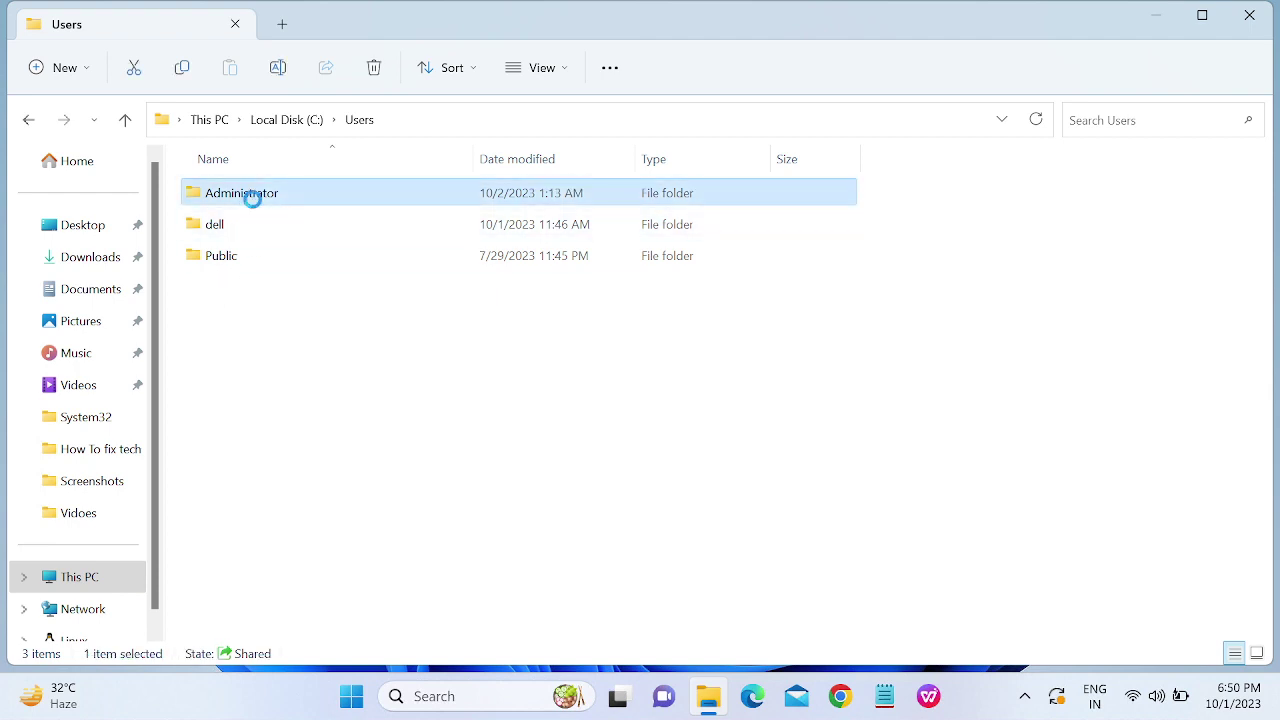
pyautogui.click(687, 377)
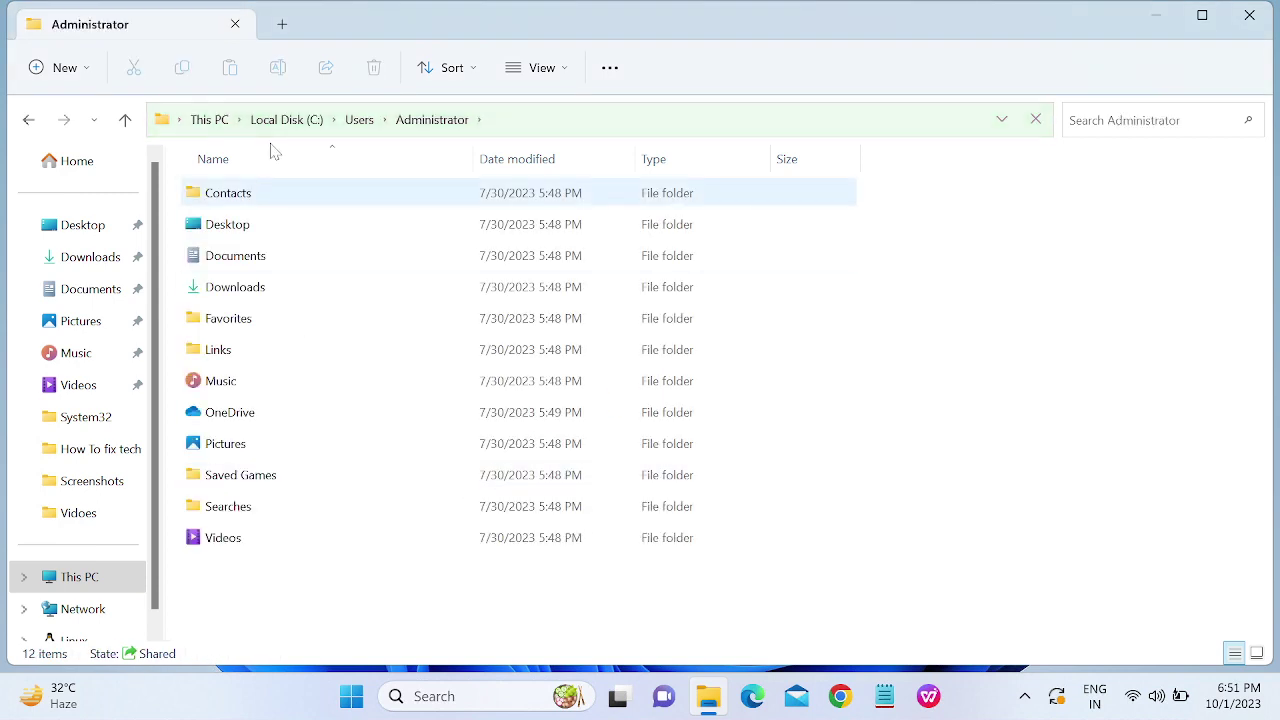
pyautogui.doubleClick(249, 232)
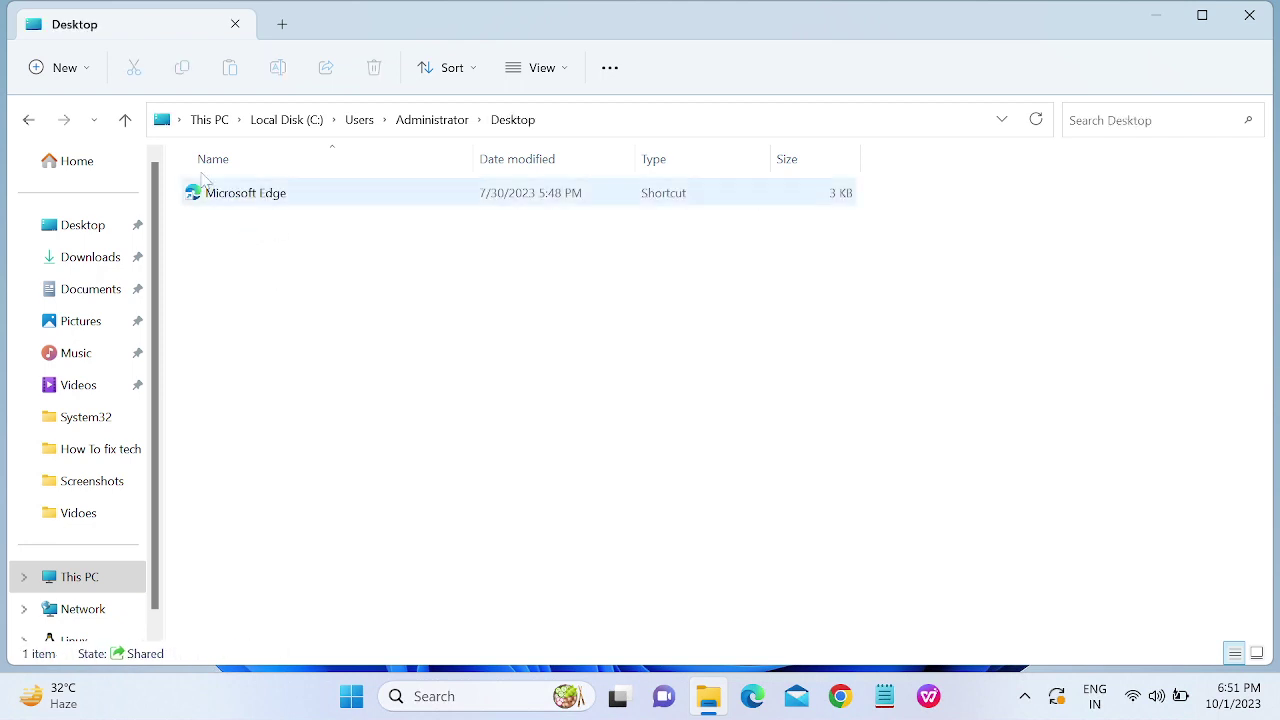
pyautogui.click(134, 131)
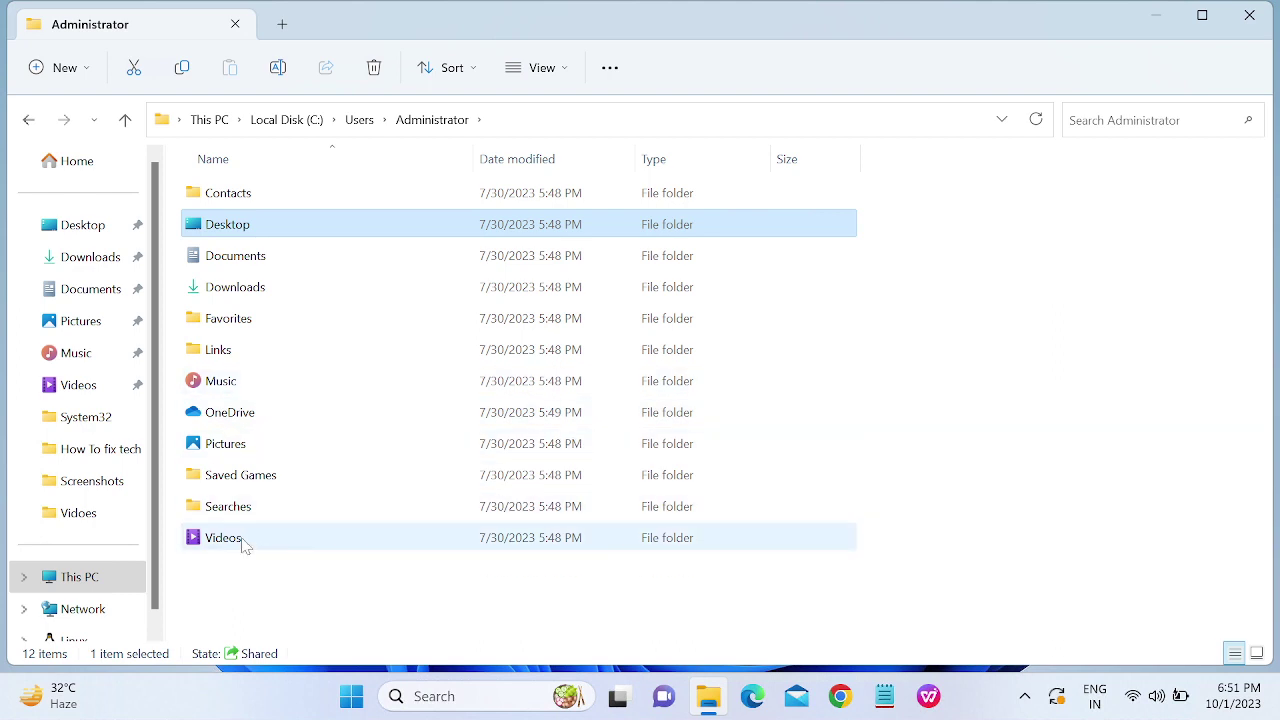
pyautogui.doubleClick(252, 292)
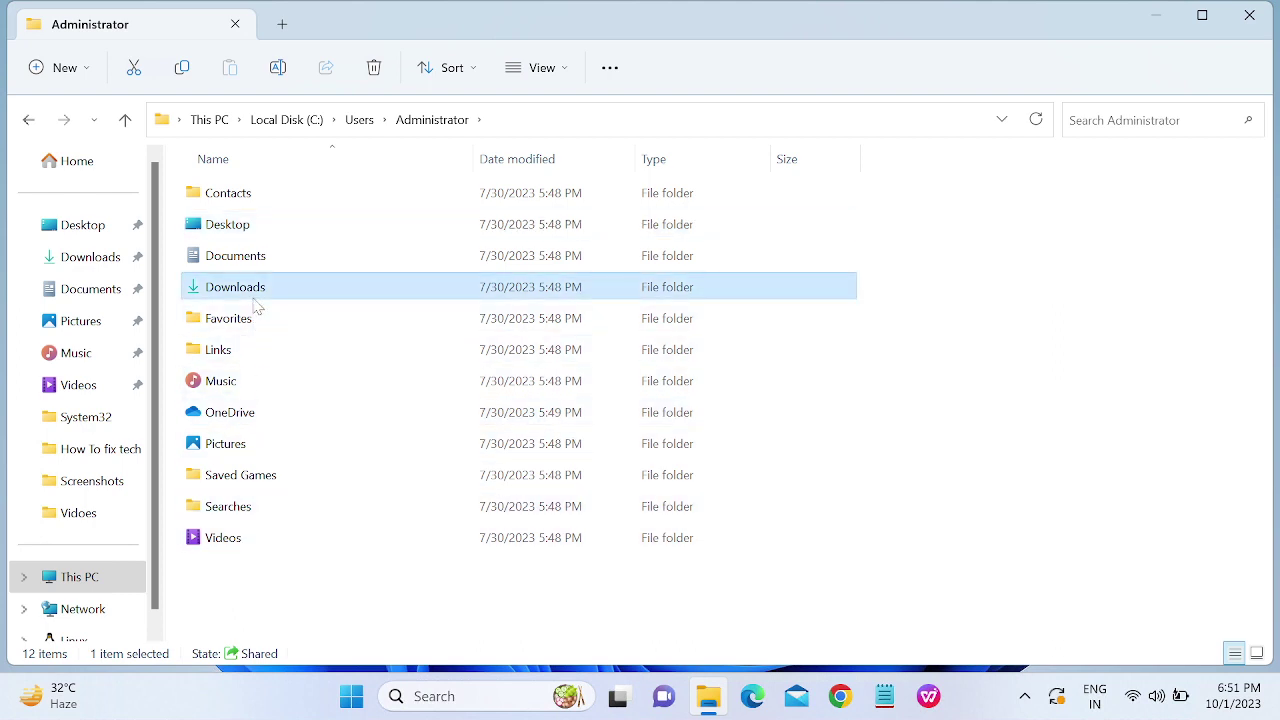
pyautogui.click(125, 120)
pyautogui.click(1250, 16)
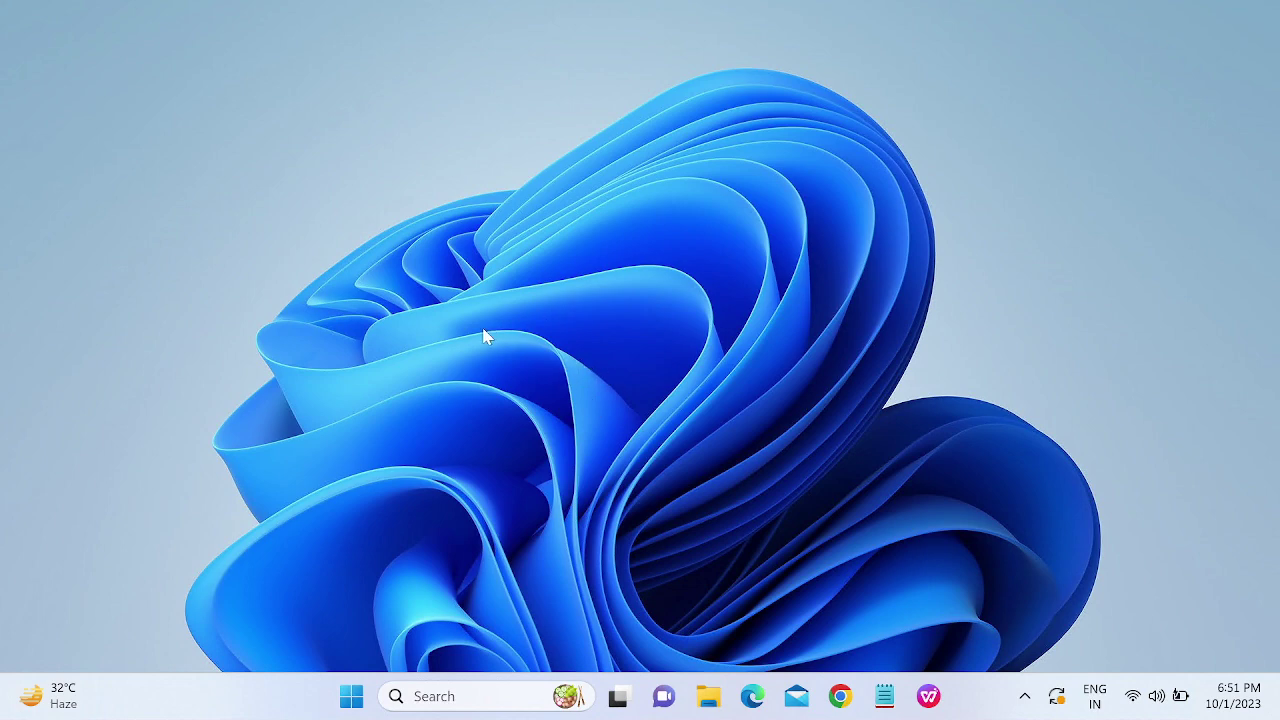
# Step: Launch Settings from Start, go to Accounts, and scroll down to Other users
pyautogui.click(350, 700)
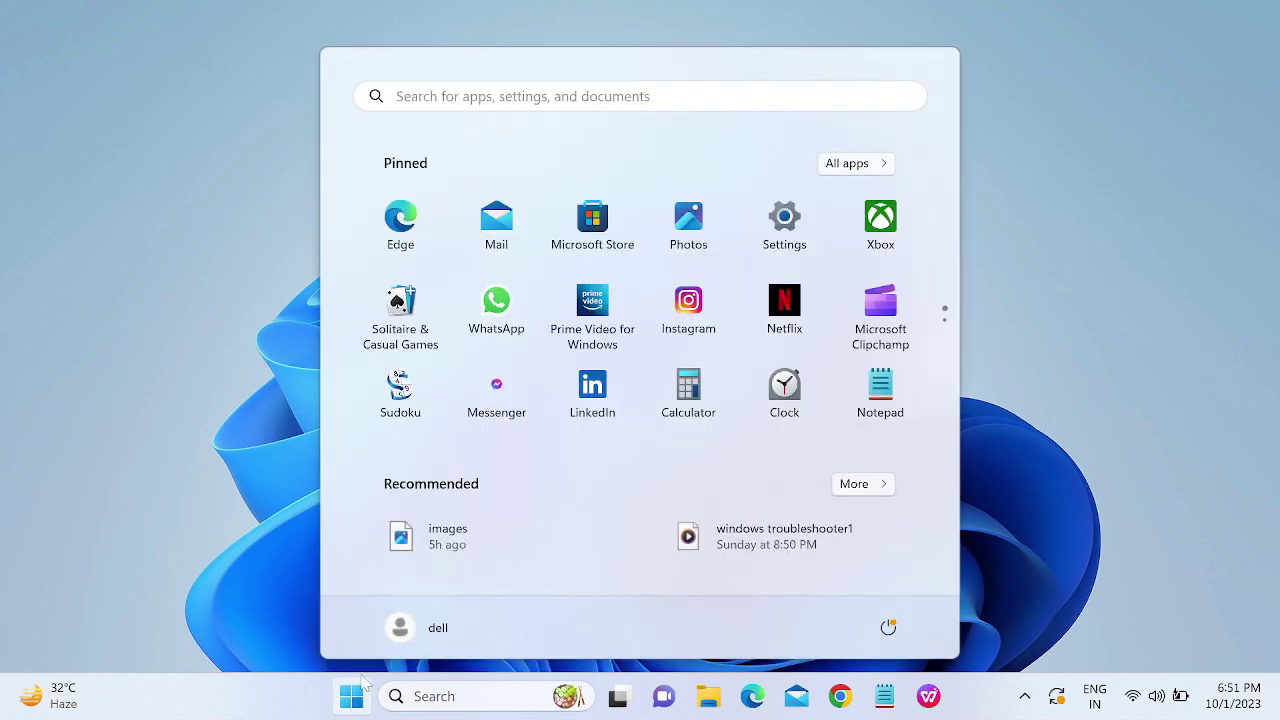
pyautogui.click(779, 256)
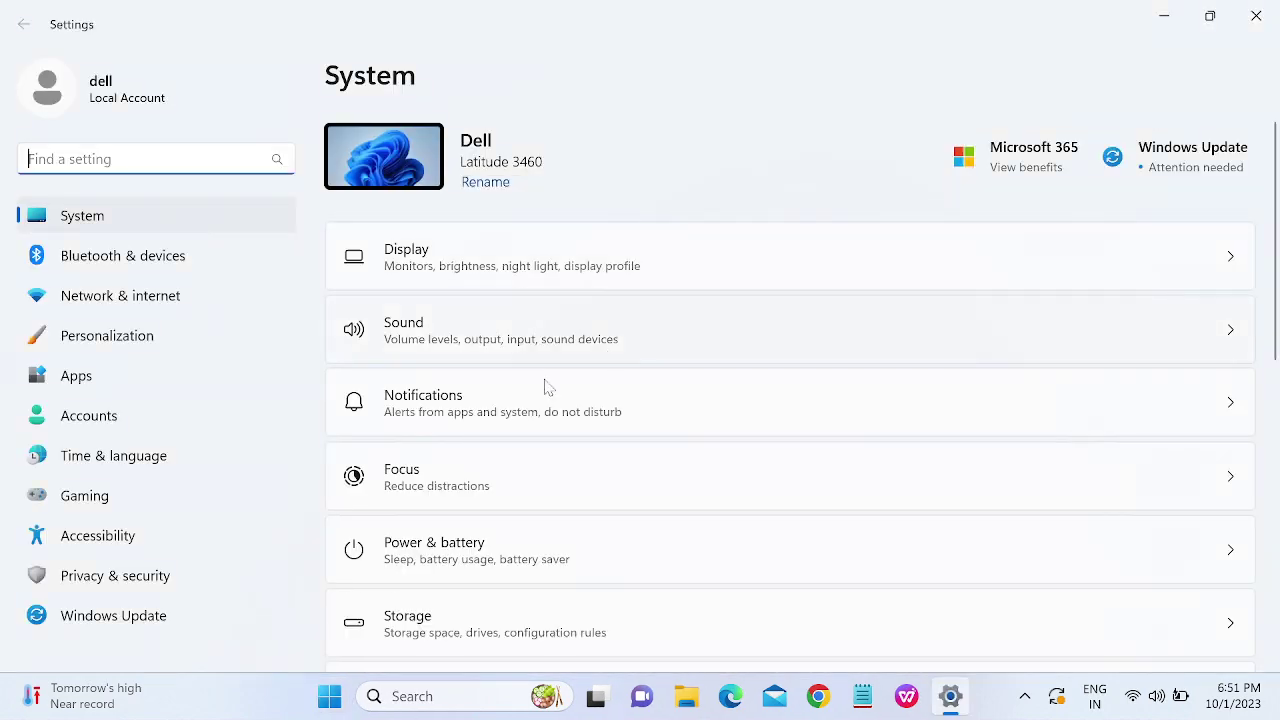
pyautogui.click(110, 428)
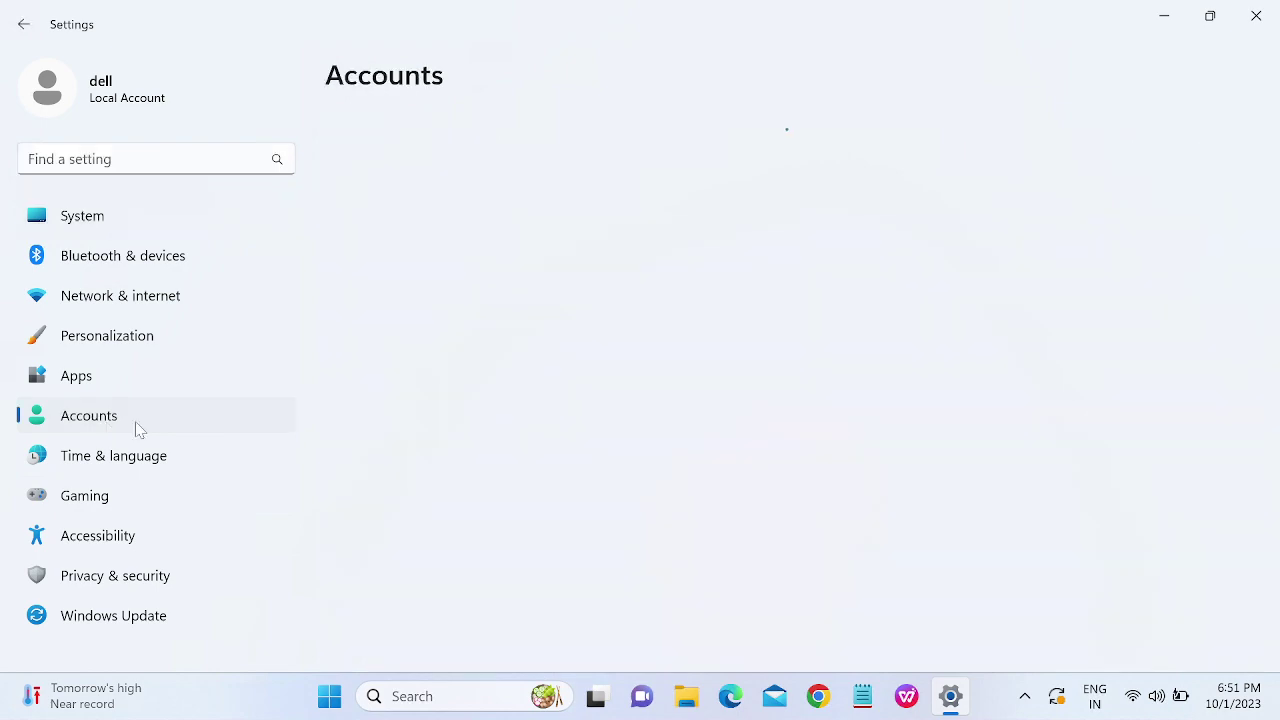
pyautogui.scroll(-5, 650, 430)
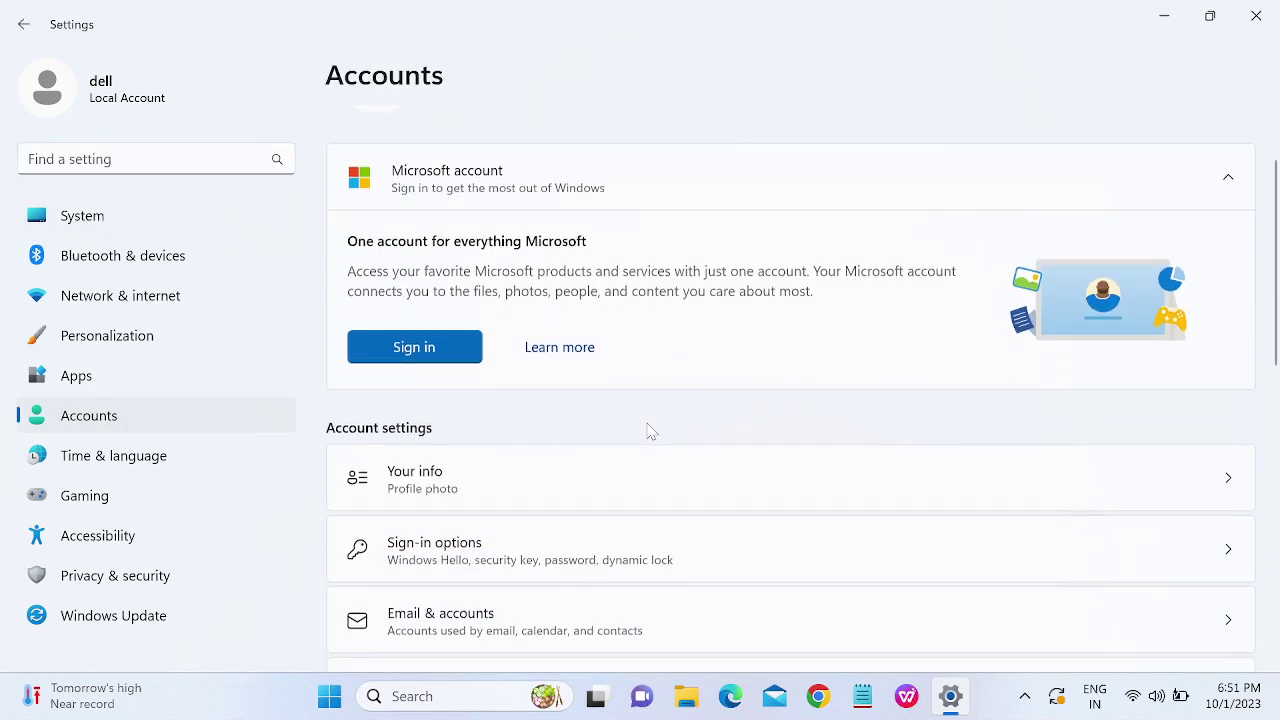
pyautogui.scroll(-1, 650, 430)
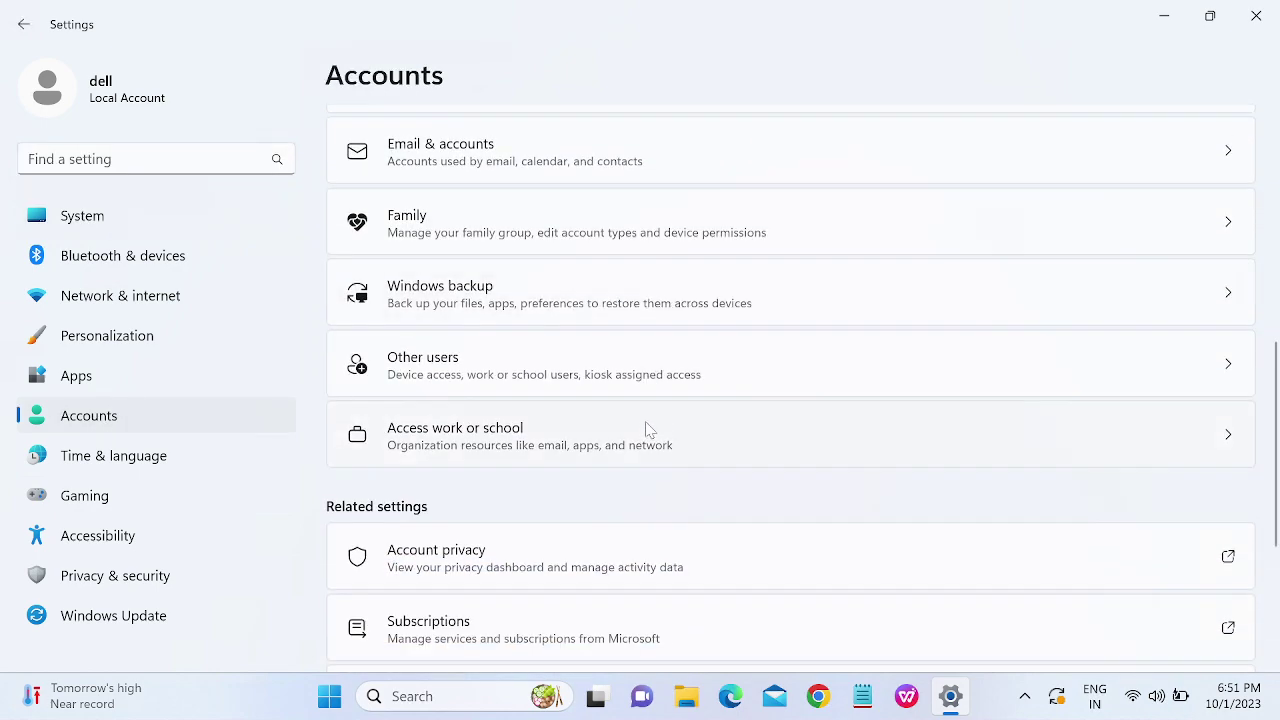
pyautogui.scroll(-1, 643, 431)
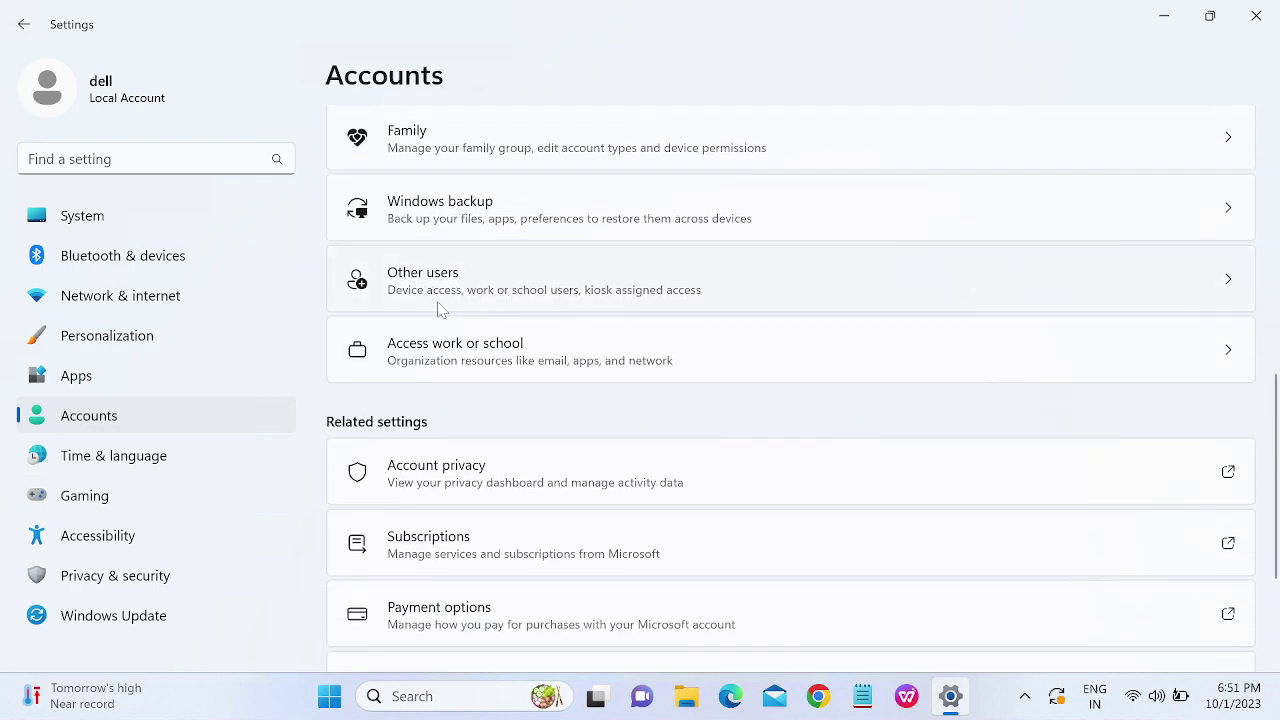
# Step: Expand the 'user' account under Other users and cancel its Delete account and data prompt
pyautogui.click(590, 295)
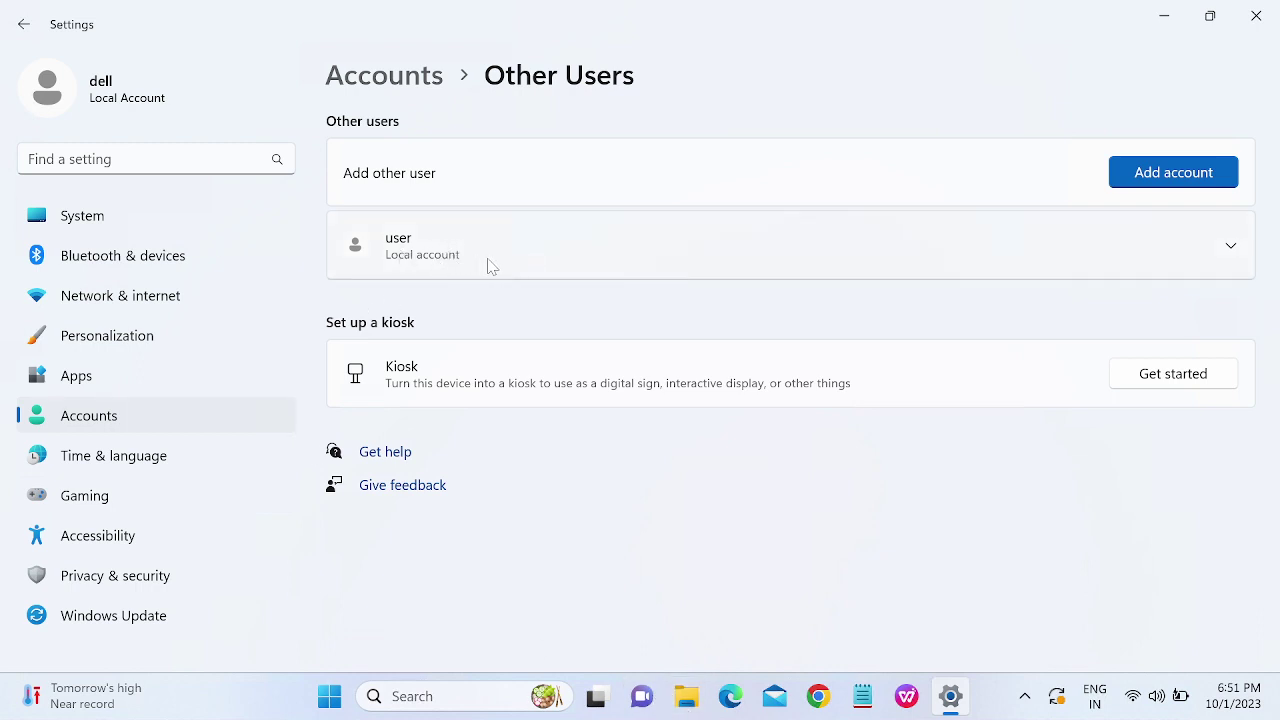
pyautogui.click(1231, 250)
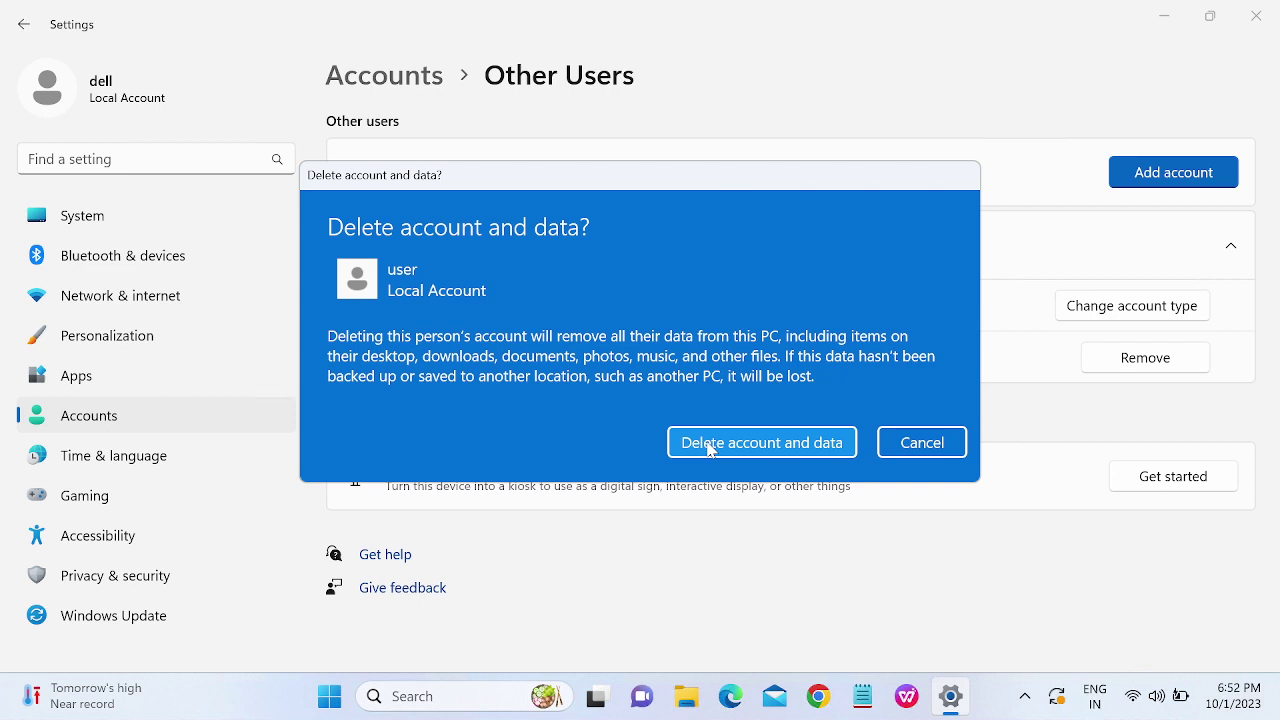
pyautogui.click(945, 448)
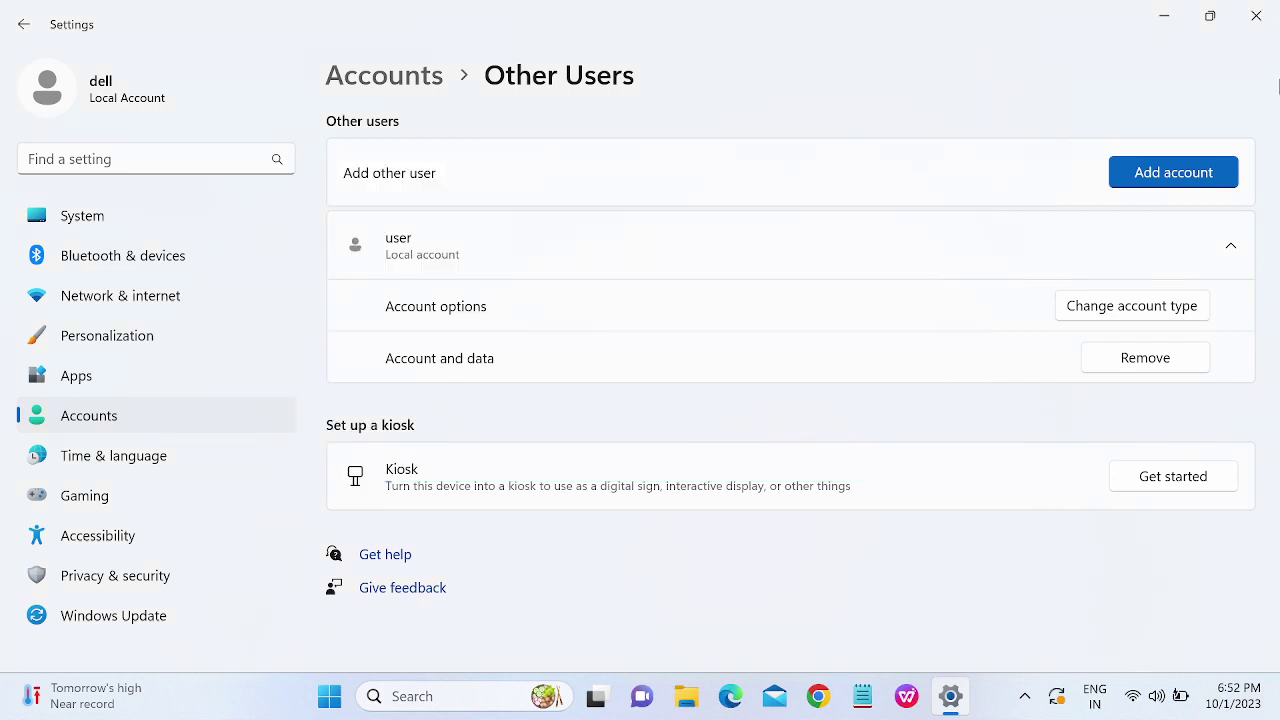
# Step: Close Settings and run Computer Management as administrator from a 'computer' search
pyautogui.click(1256, 16)
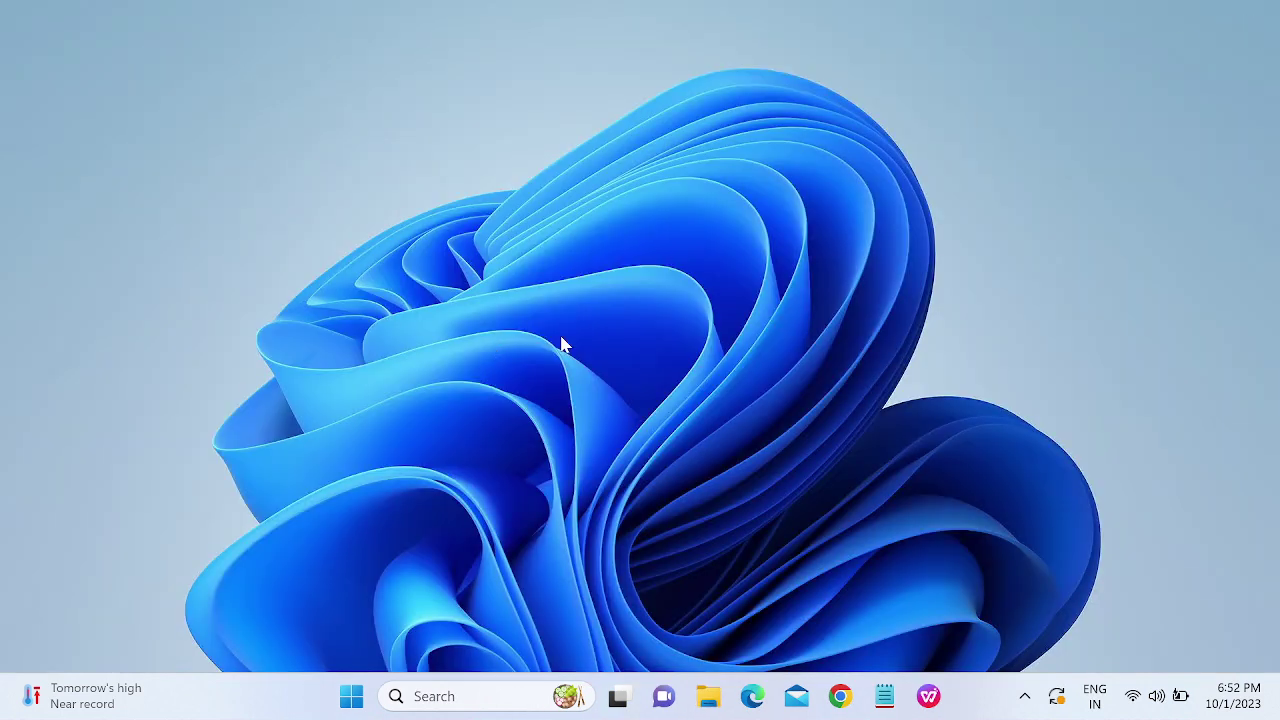
pyautogui.click(425, 700)
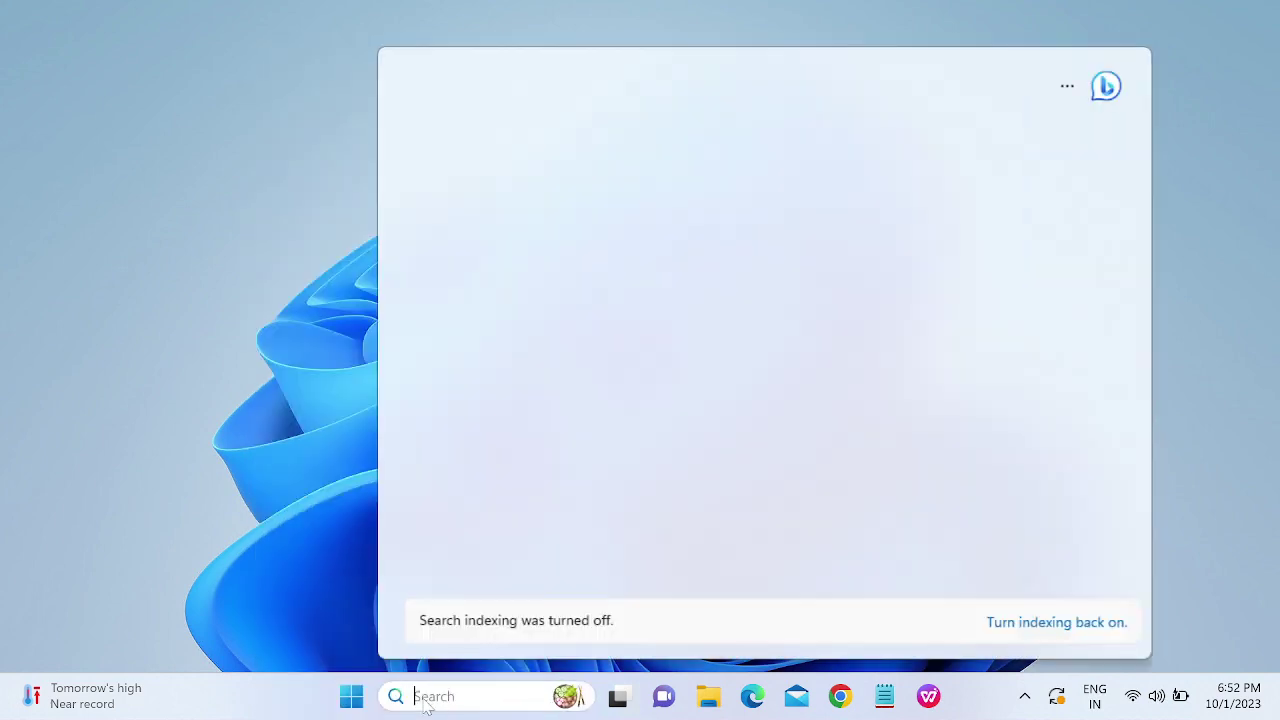
pyautogui.write('compu')
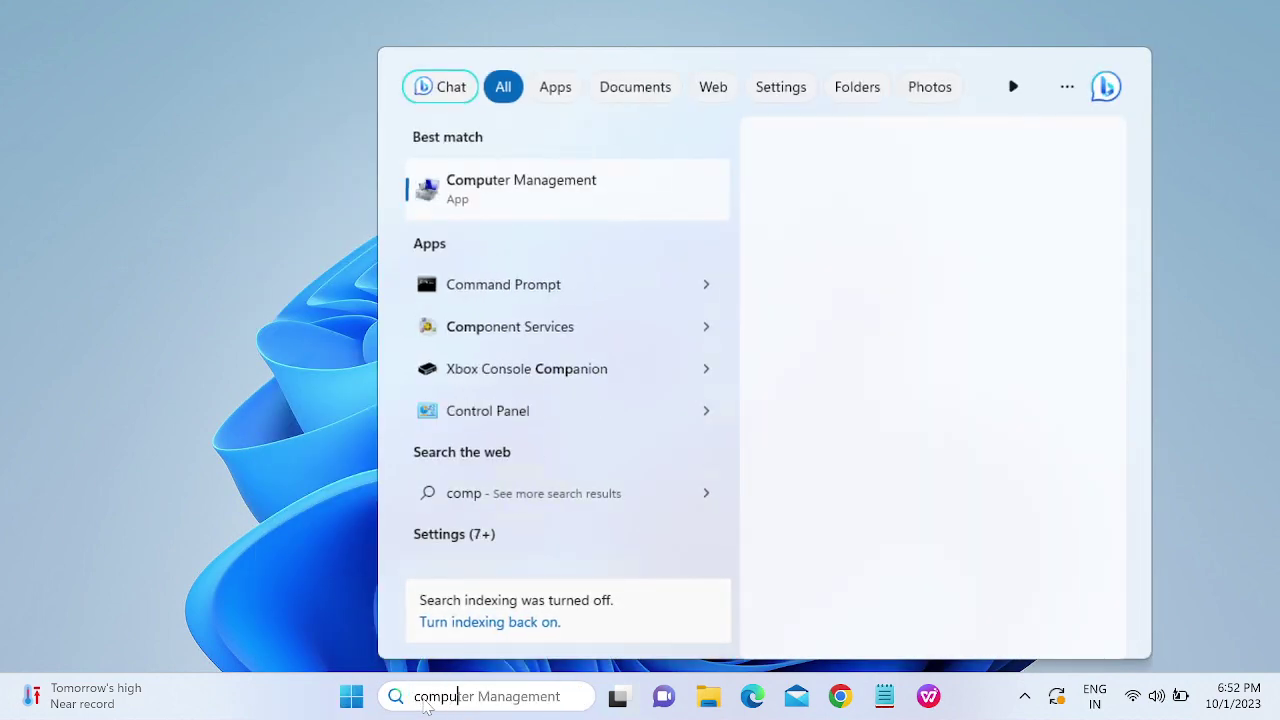
pyautogui.write('ter')
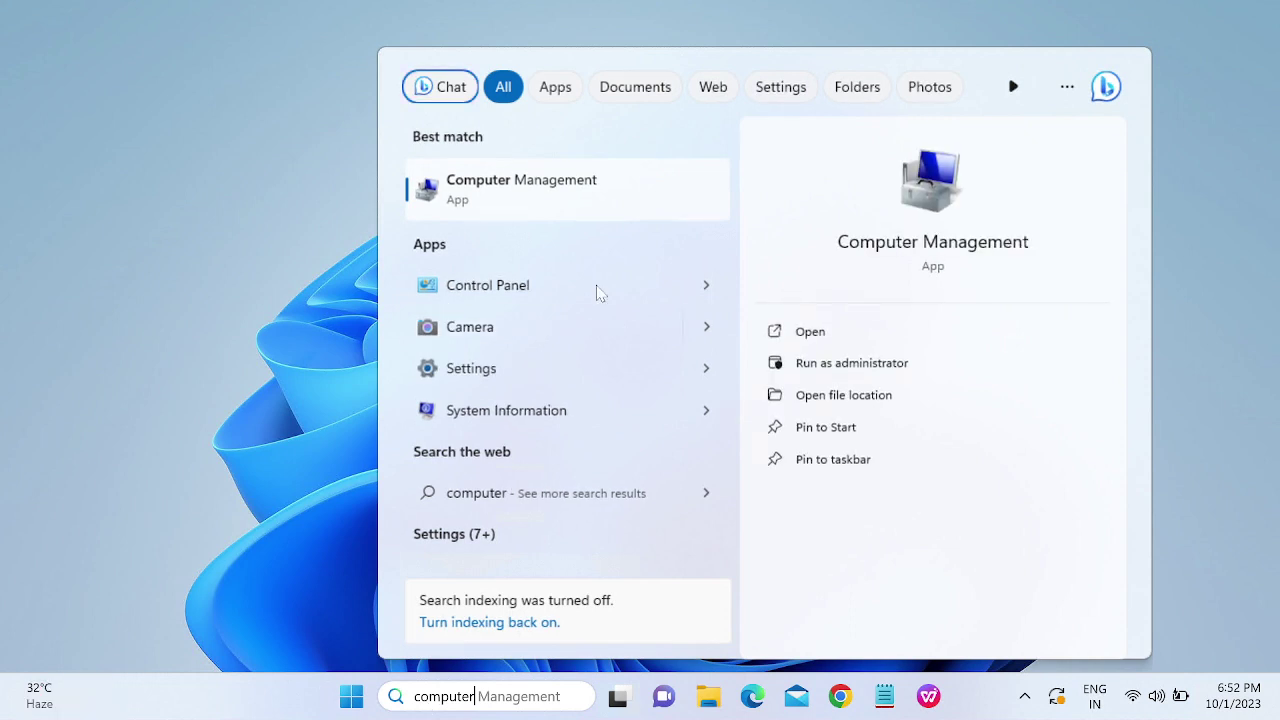
pyautogui.click(840, 366)
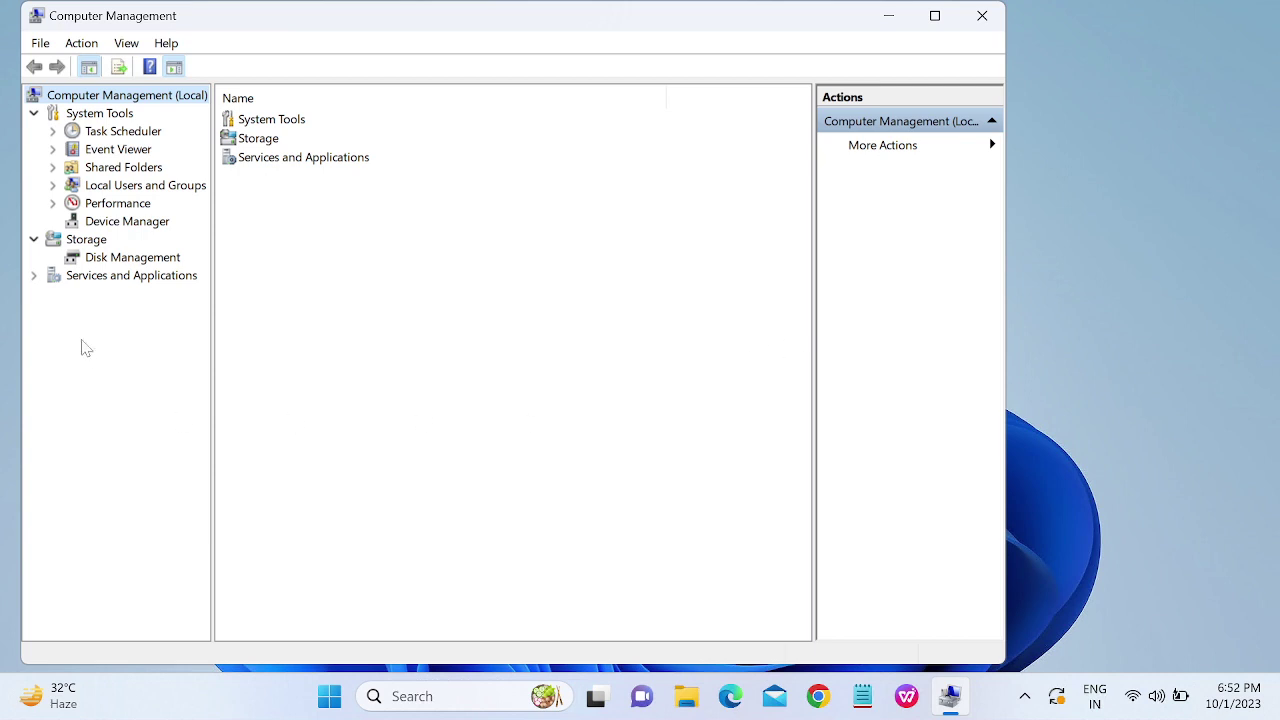
# Step: Show Local Users and Groups > Users in maximized Computer Management and select 'user'
pyautogui.doubleClick(106, 188)
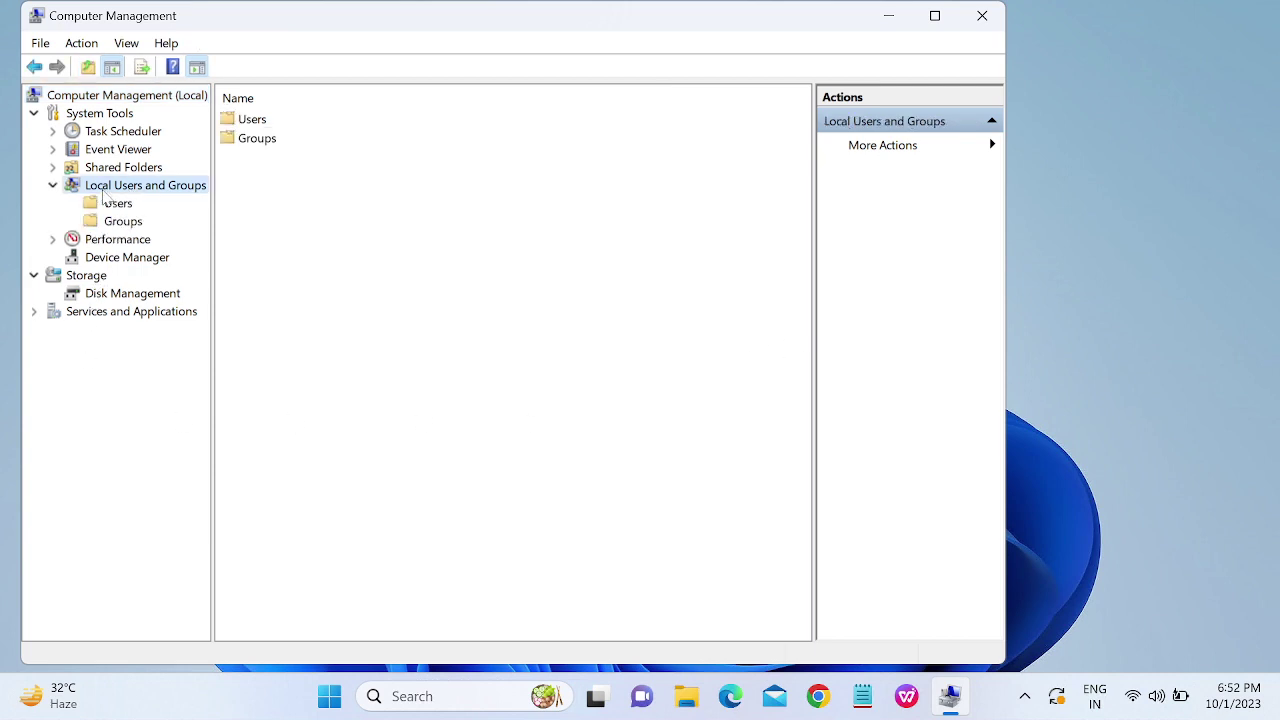
pyautogui.click(117, 204)
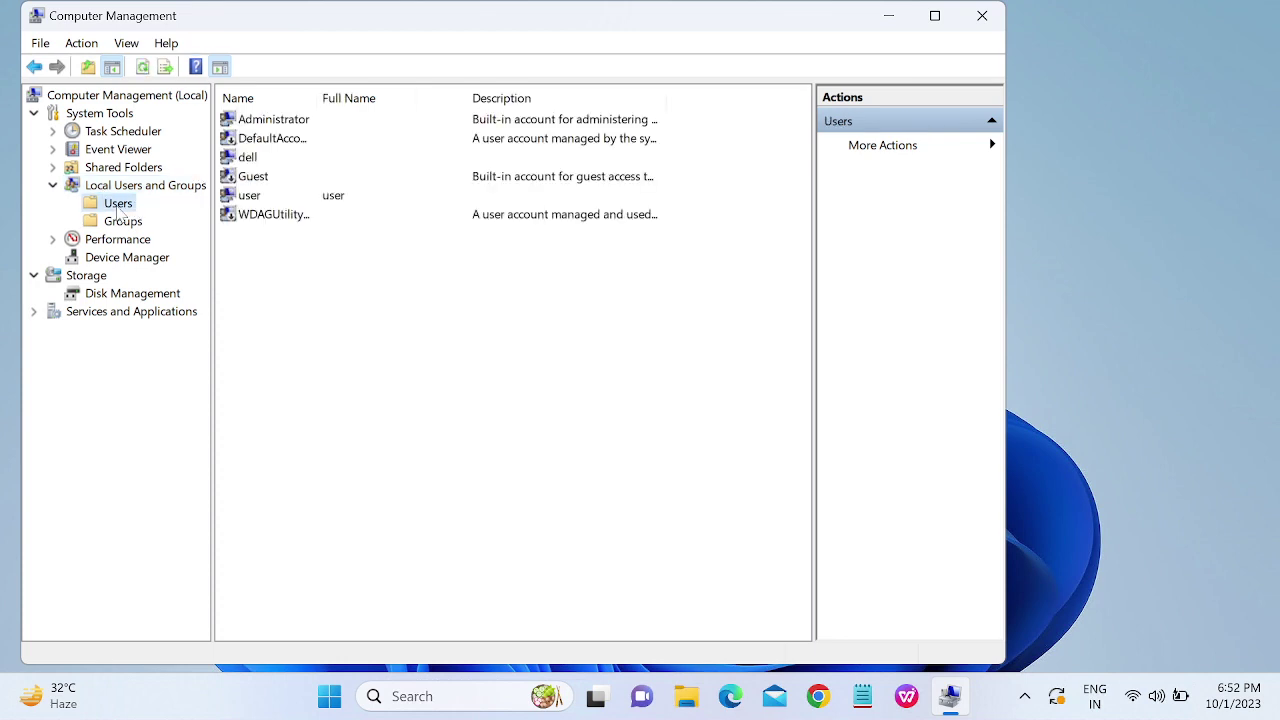
pyautogui.click(936, 16)
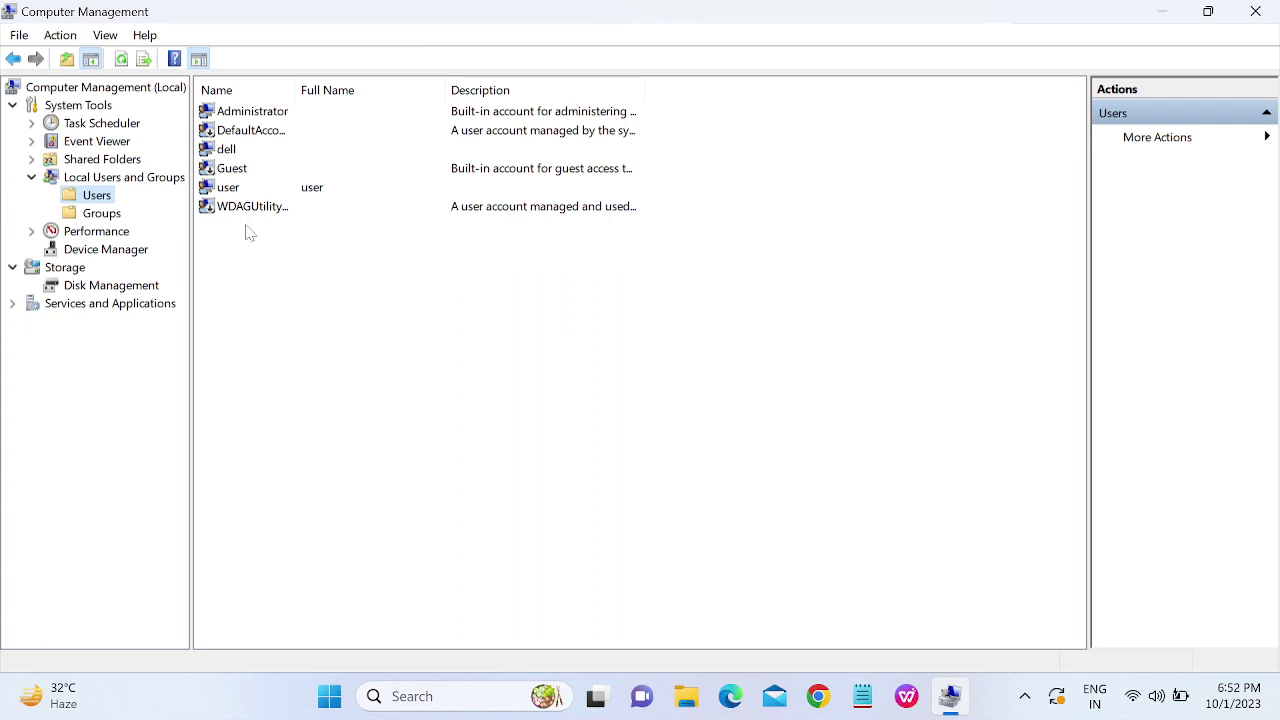
pyautogui.click(254, 113)
pyautogui.click(229, 150)
pyautogui.click(248, 187)
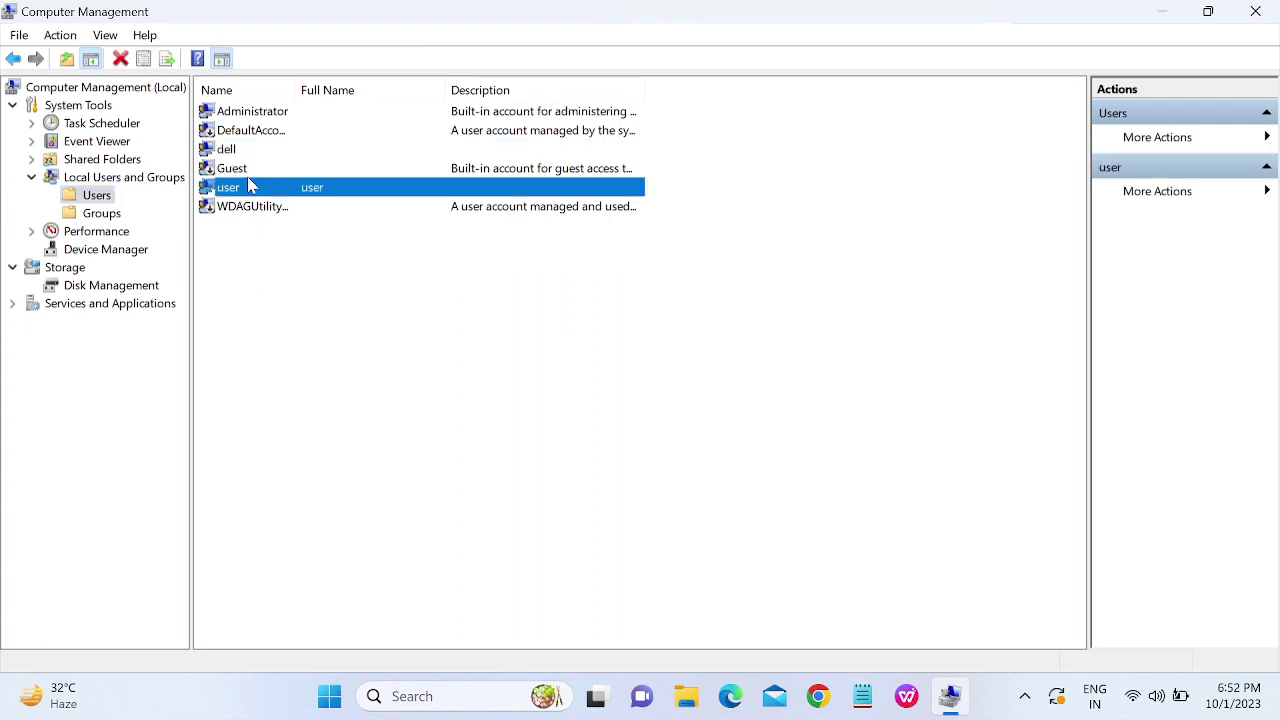
# Step: Choose Delete for the 'user' account, then decline the prompt with No
pyautogui.rightClick(309, 192)
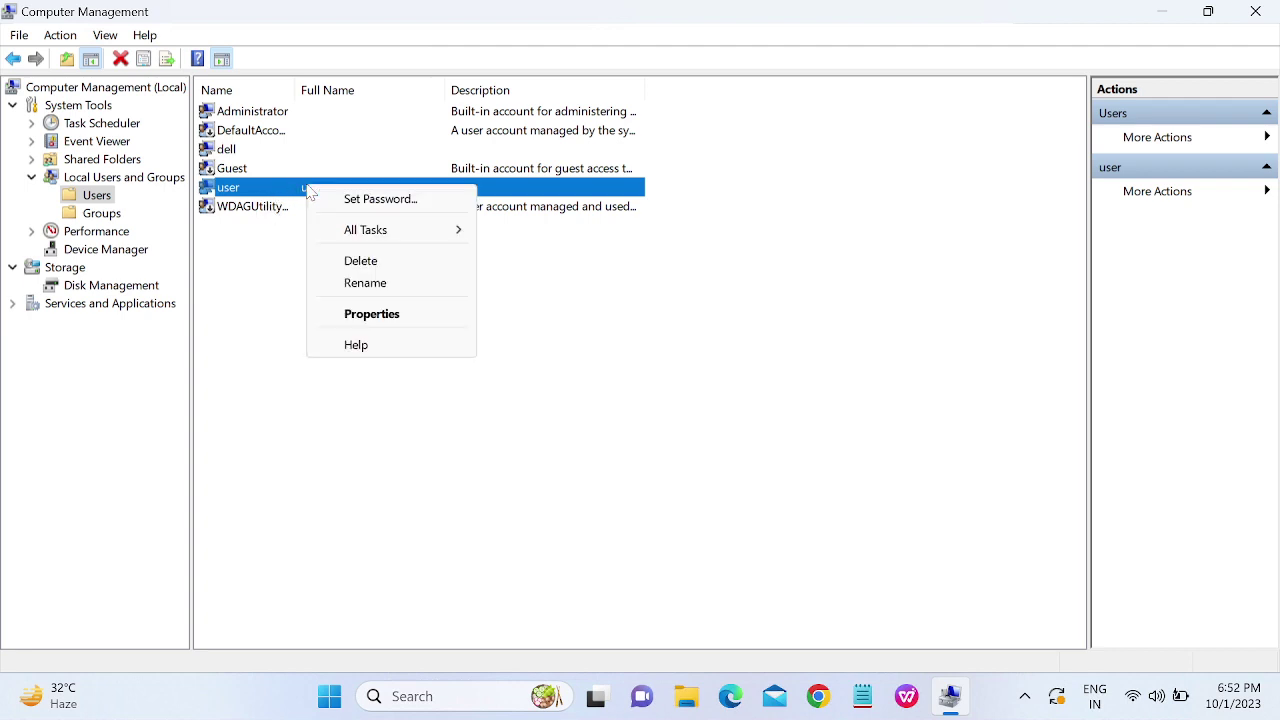
pyautogui.click(358, 261)
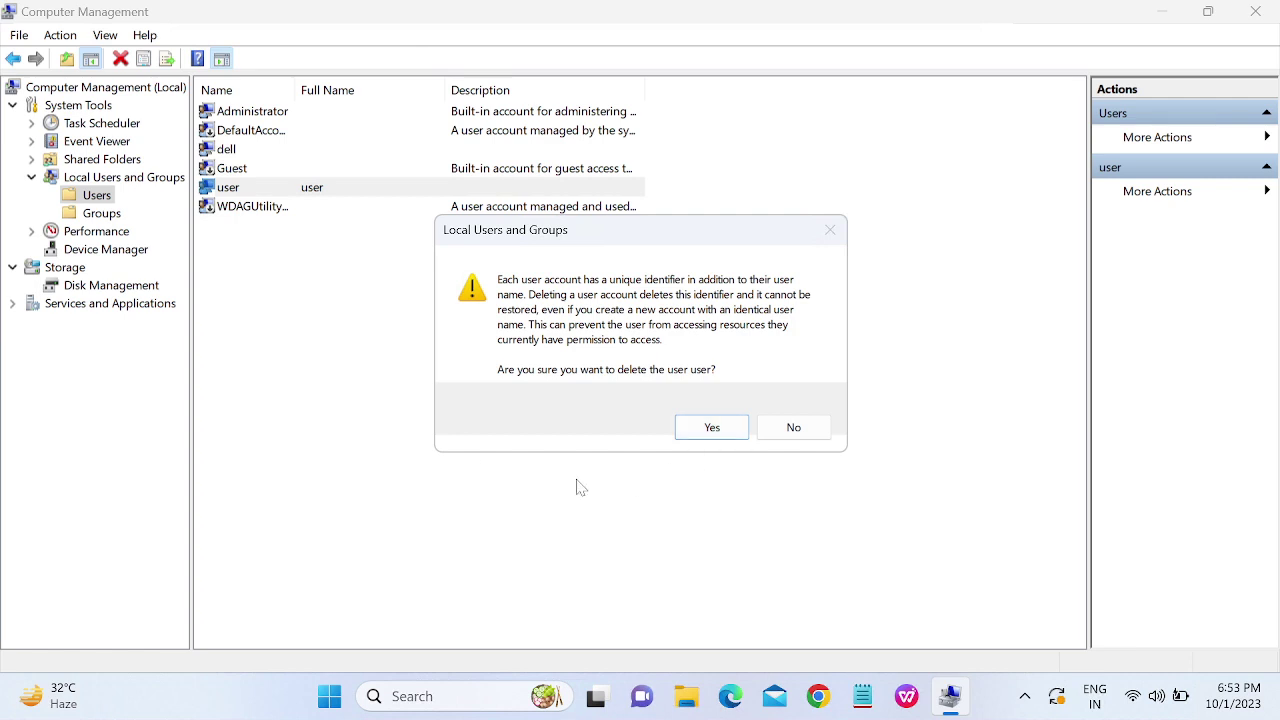
pyautogui.click(794, 430)
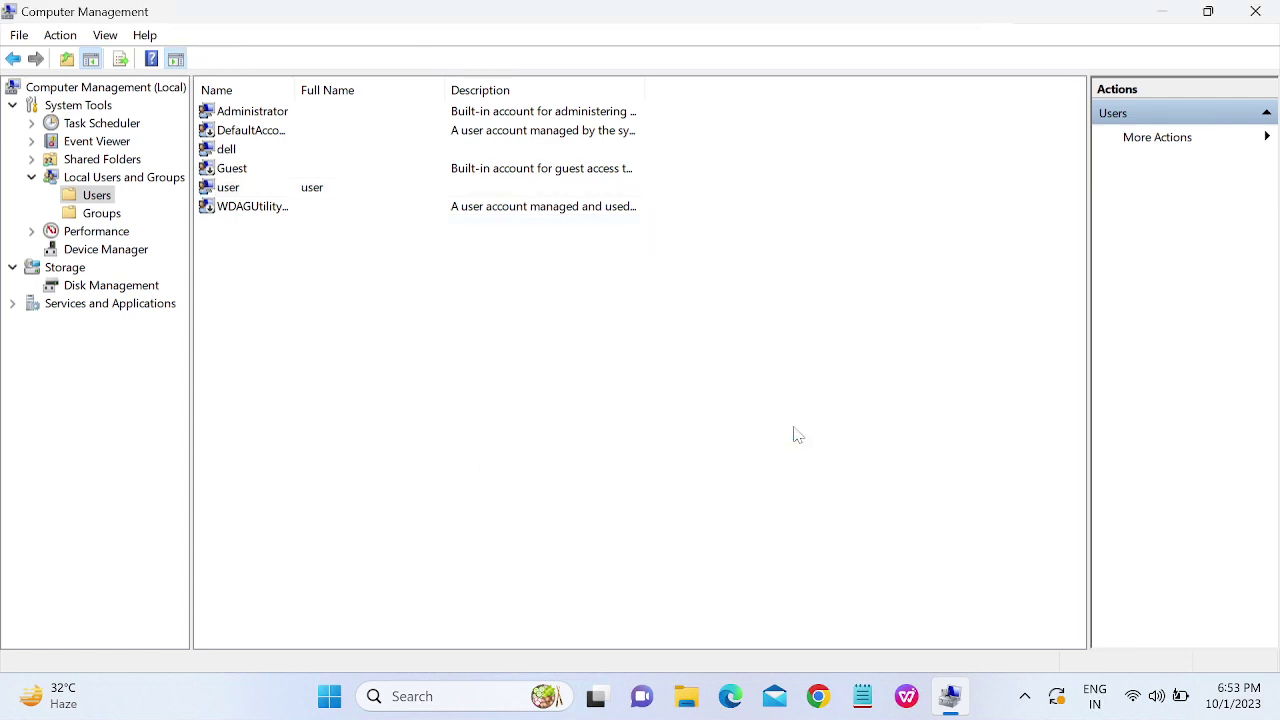
# Step: Close Computer Management and run Command Prompt as administrator from a 'cmd' search
pyautogui.click(1252, 14)
pyautogui.click(446, 700)
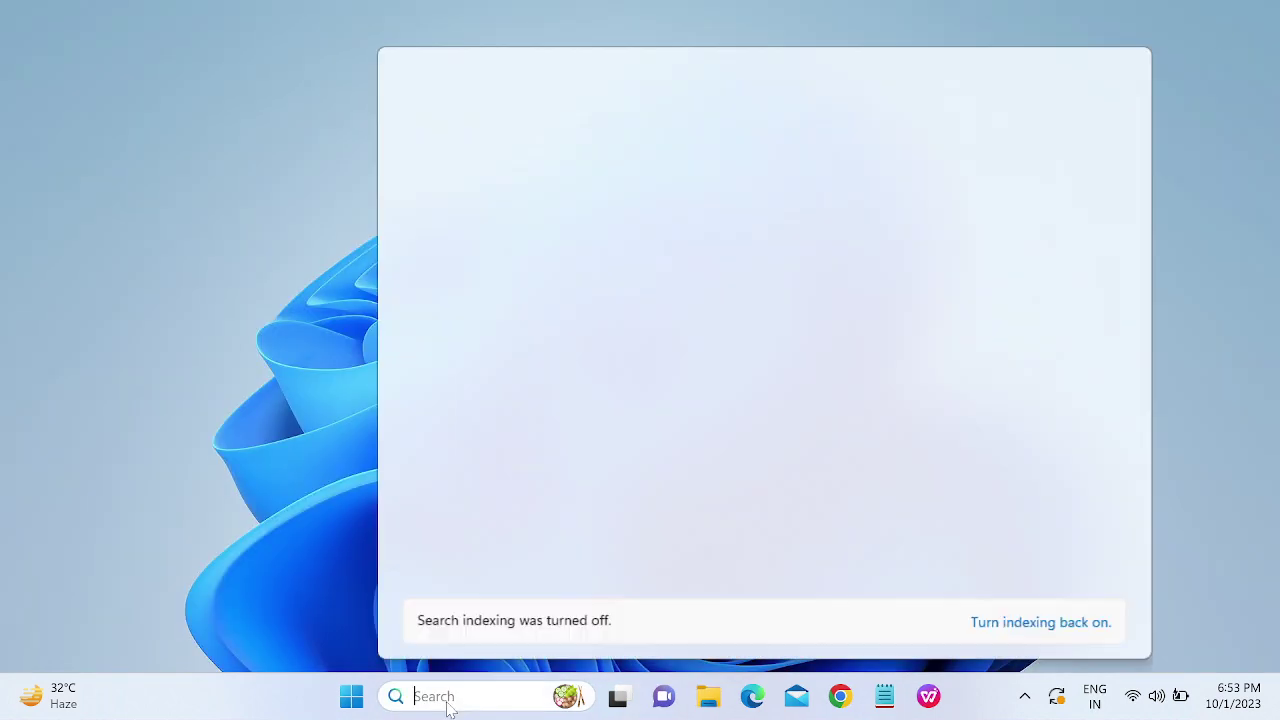
pyautogui.write('cmd')
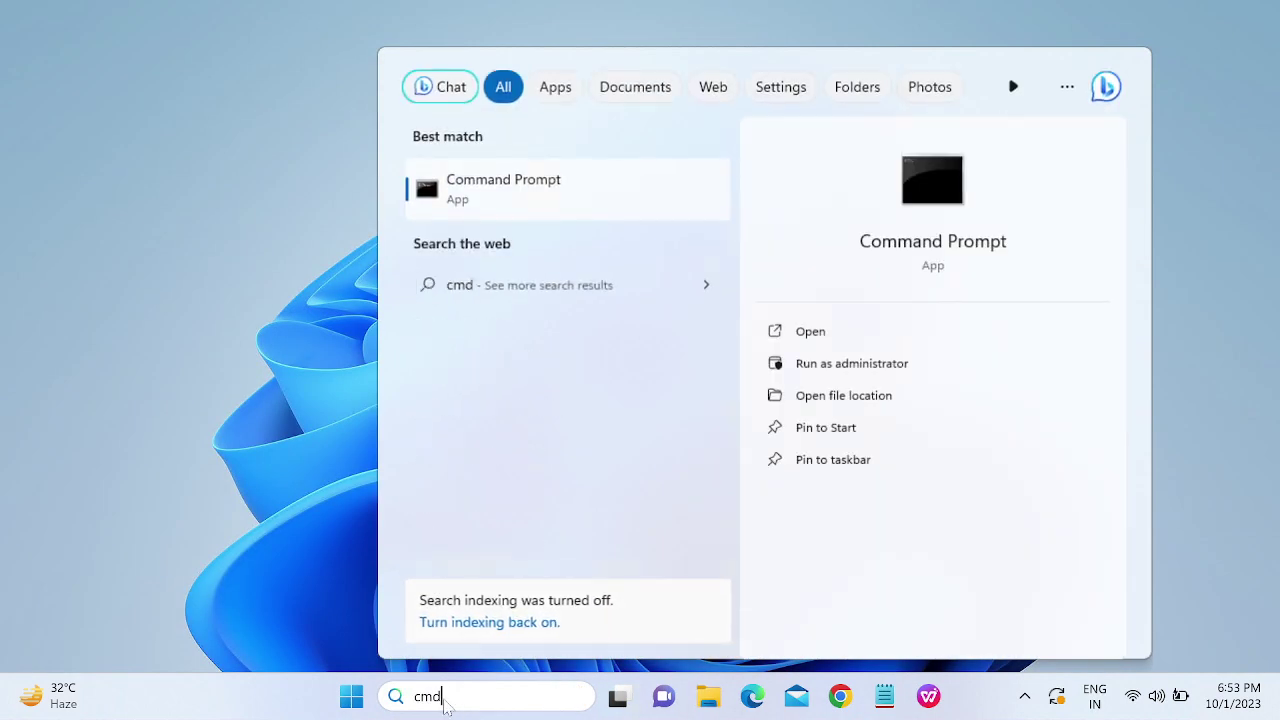
pyautogui.click(812, 366)
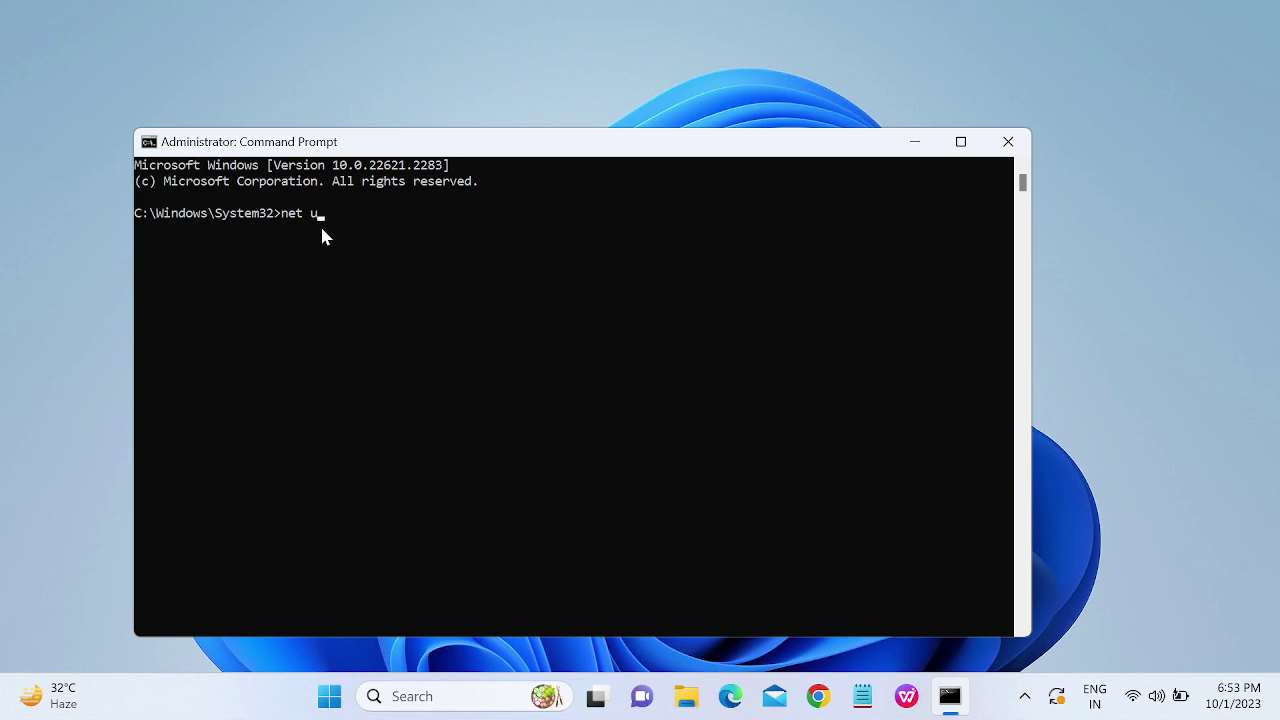
# Step: Run net user in a maximized Command Prompt and highlight the listed account names, including 'user'
pyautogui.press('Return')
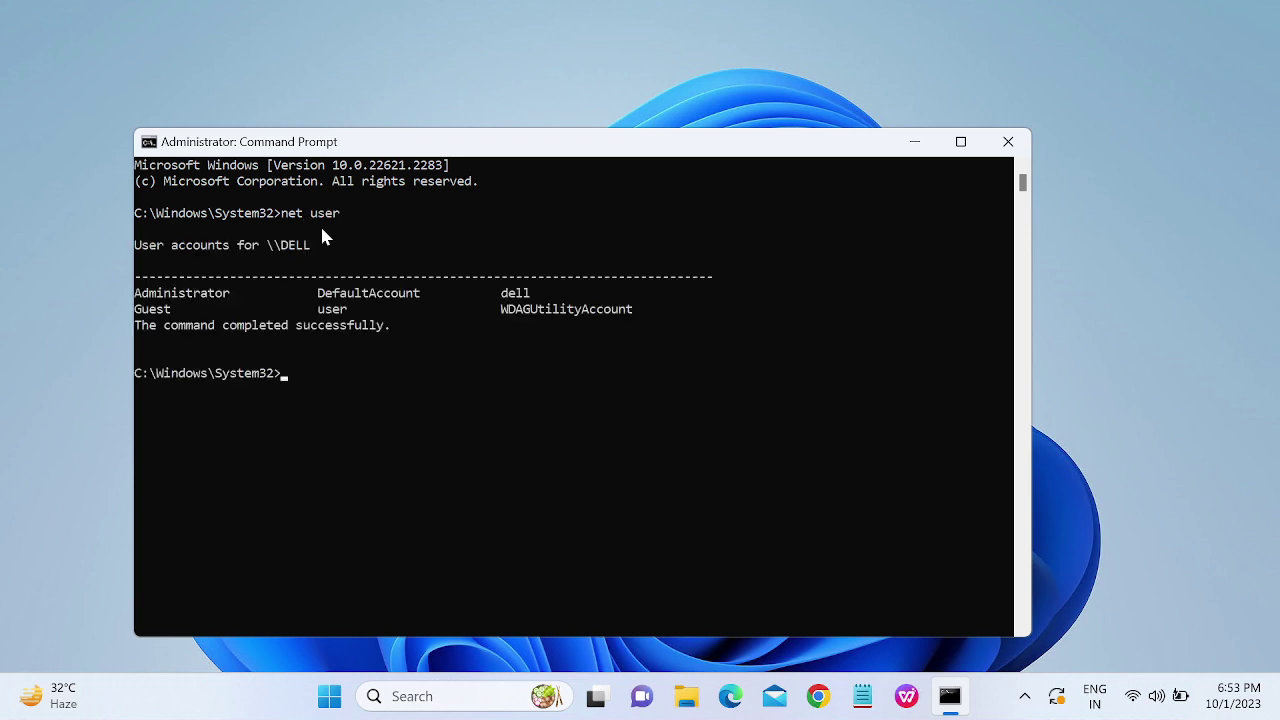
pyautogui.click(955, 152)
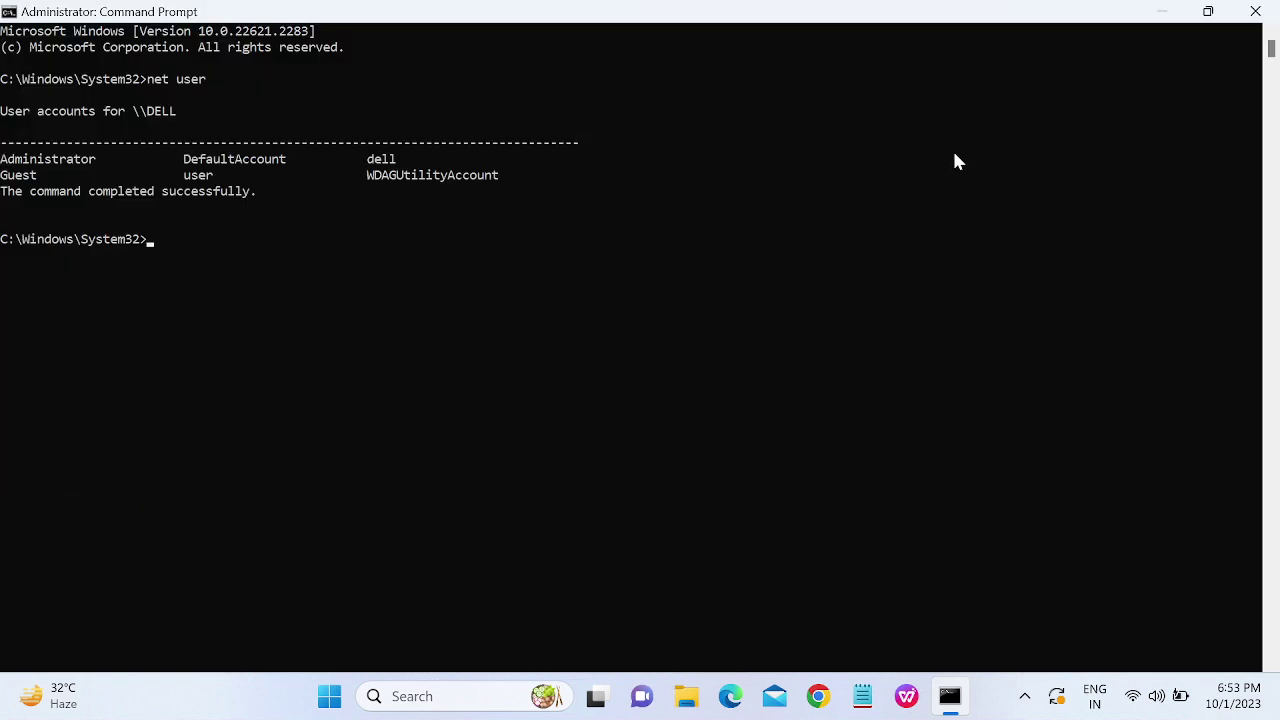
pyautogui.moveTo(38, 160); pyautogui.dragTo(146, 160)
pyautogui.moveTo(38, 176); pyautogui.dragTo(88, 177)
pyautogui.moveTo(177, 176); pyautogui.dragTo(243, 177)
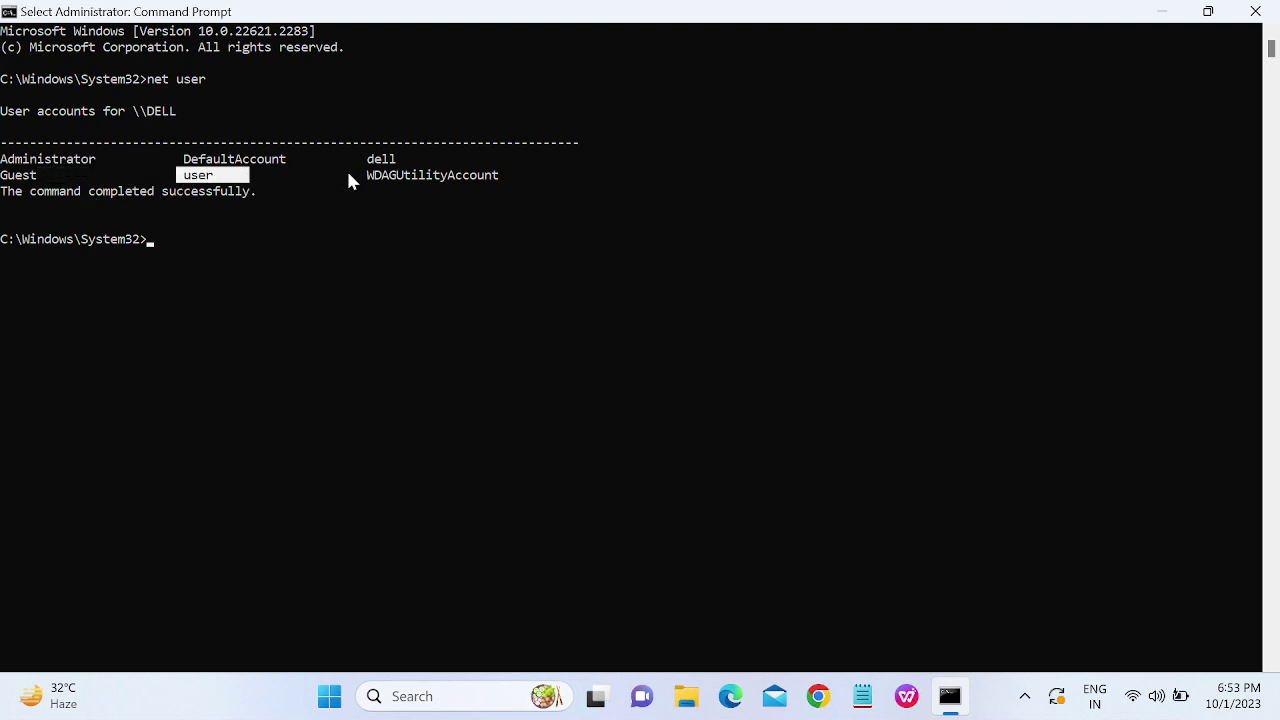
pyautogui.moveTo(23, 160); pyautogui.dragTo(434, 160)
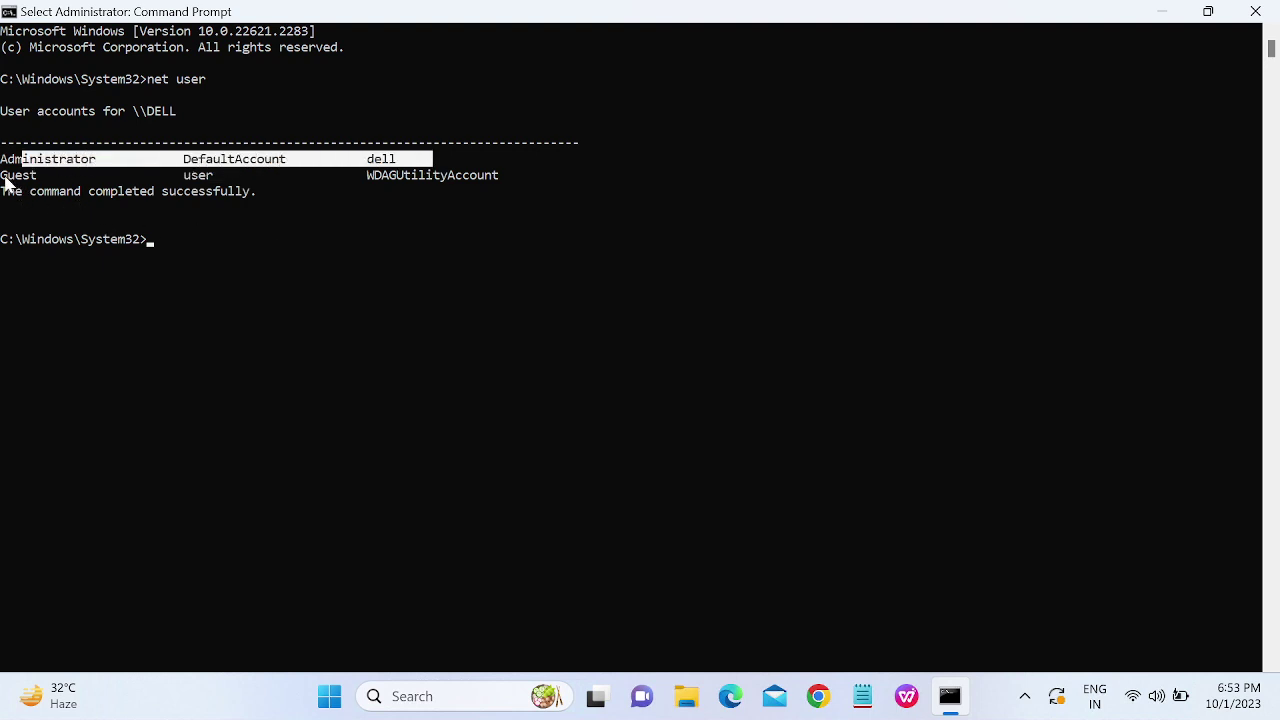
pyautogui.moveTo(6, 177); pyautogui.dragTo(209, 189)
pyautogui.click(203, 185)
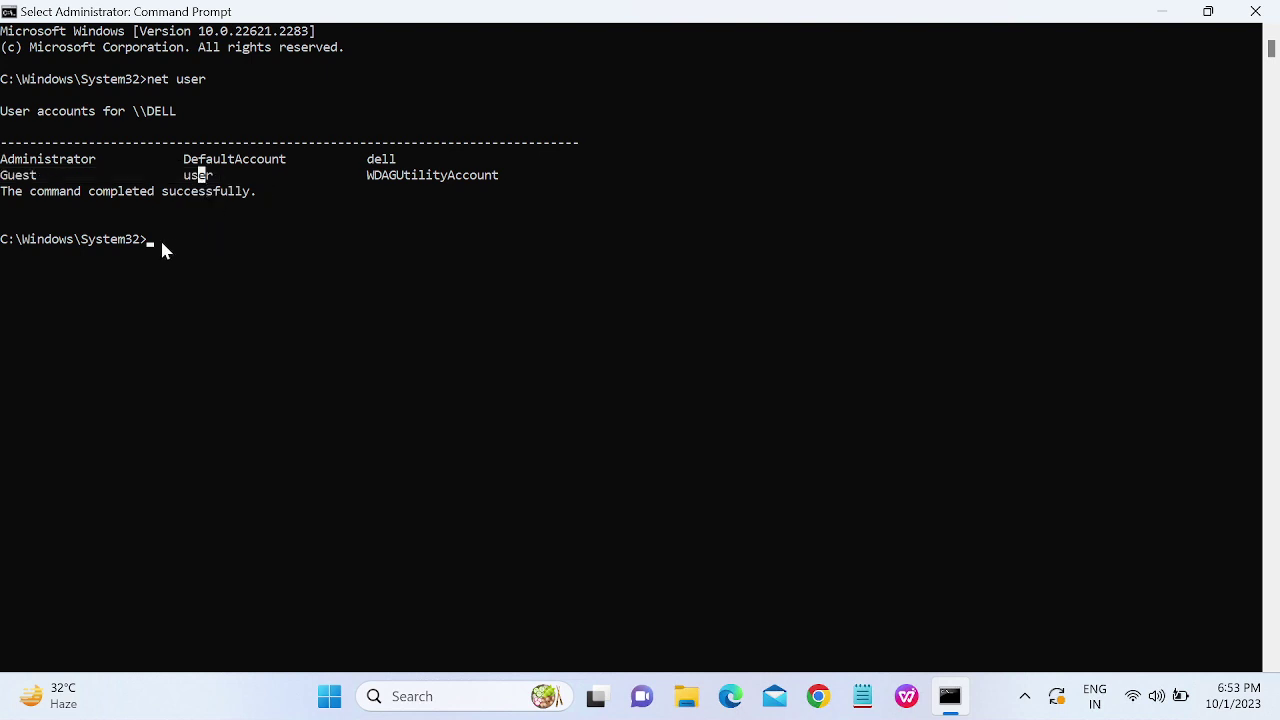
pyautogui.moveTo(178, 177); pyautogui.dragTo(218, 178)
pyautogui.click(172, 247)
# Step: Run 'net user user /delete', then run 'net user' again to refresh the list
pyautogui.write('n')
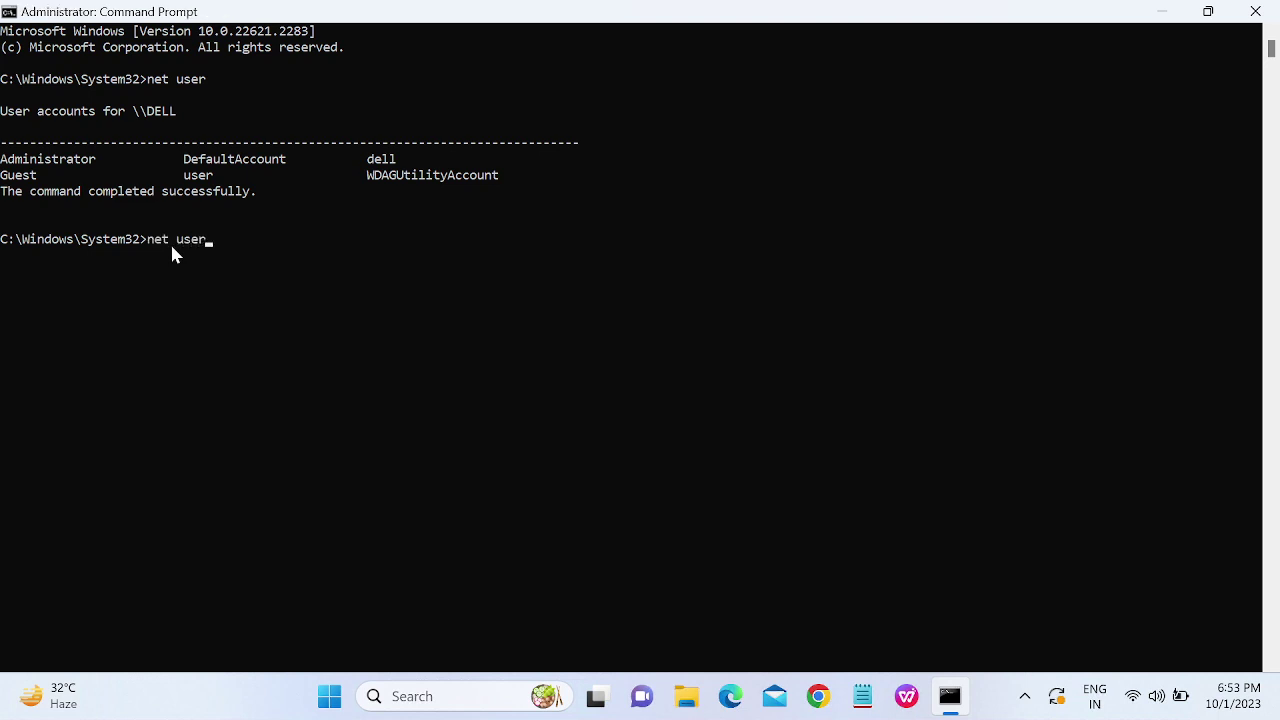
pyautogui.write('et user user /delete')
pyautogui.press('Return')
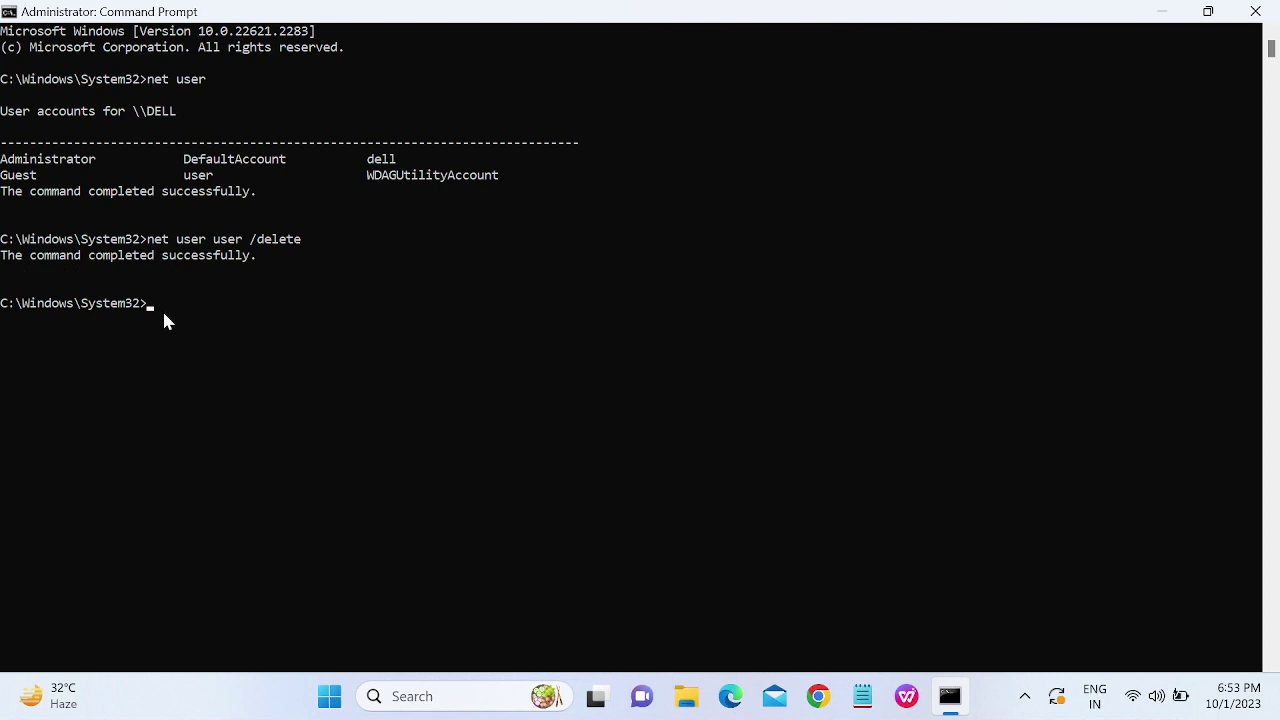
pyautogui.write('net user')
pyautogui.press('Return')
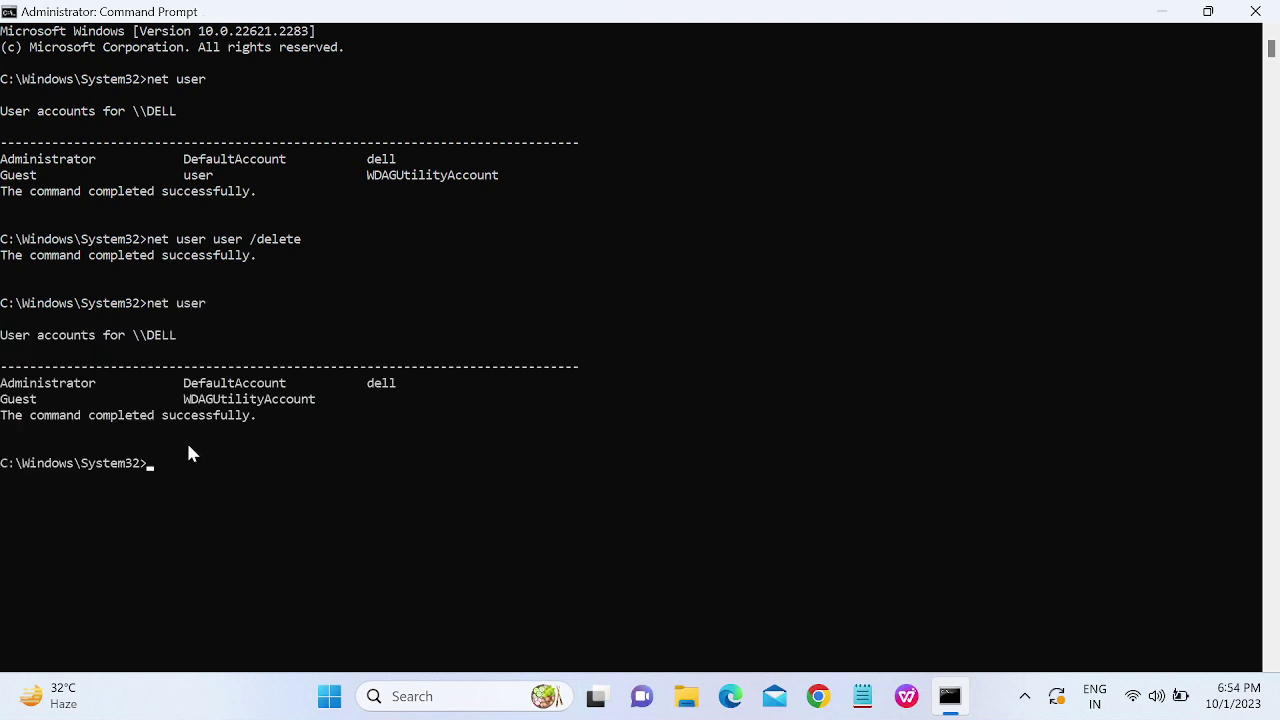
# Step: Highlight names in the old and new listings to confirm 'user' no longer appears
pyautogui.doubleClick(195, 176)
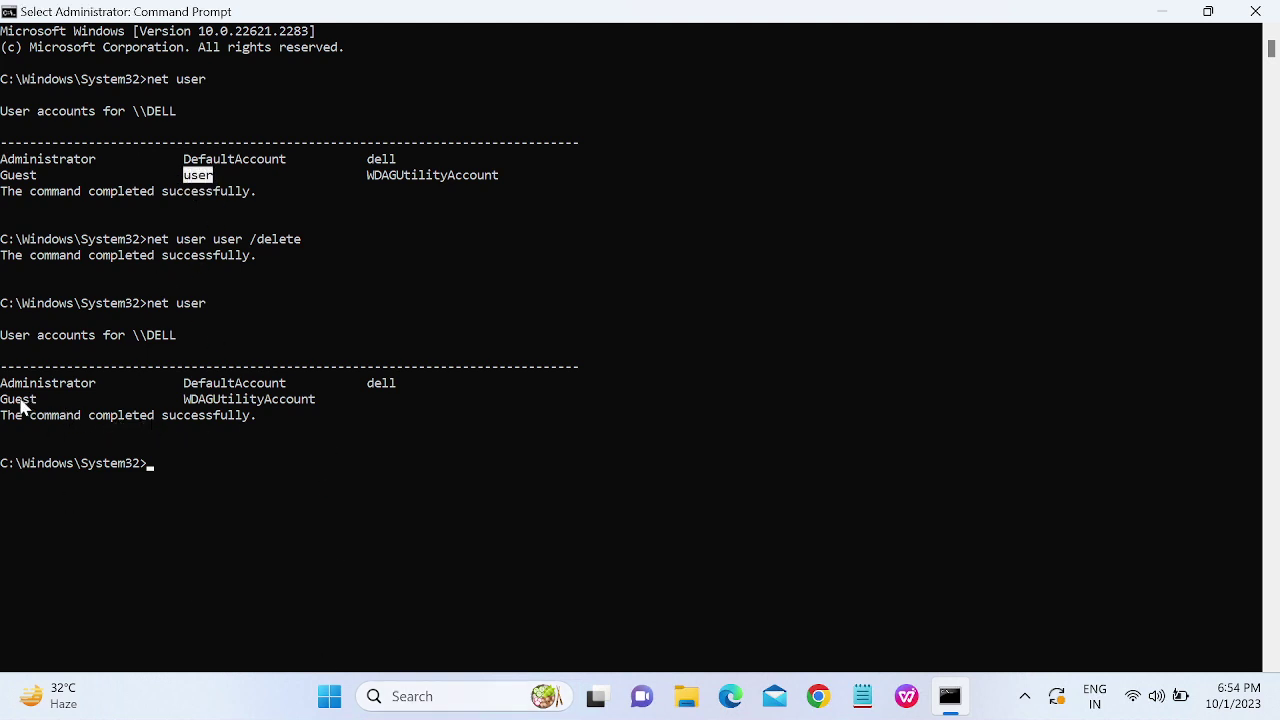
pyautogui.moveTo(20, 401); pyautogui.dragTo(316, 400)
pyautogui.moveTo(410, 383); pyautogui.dragTo(330, 384)
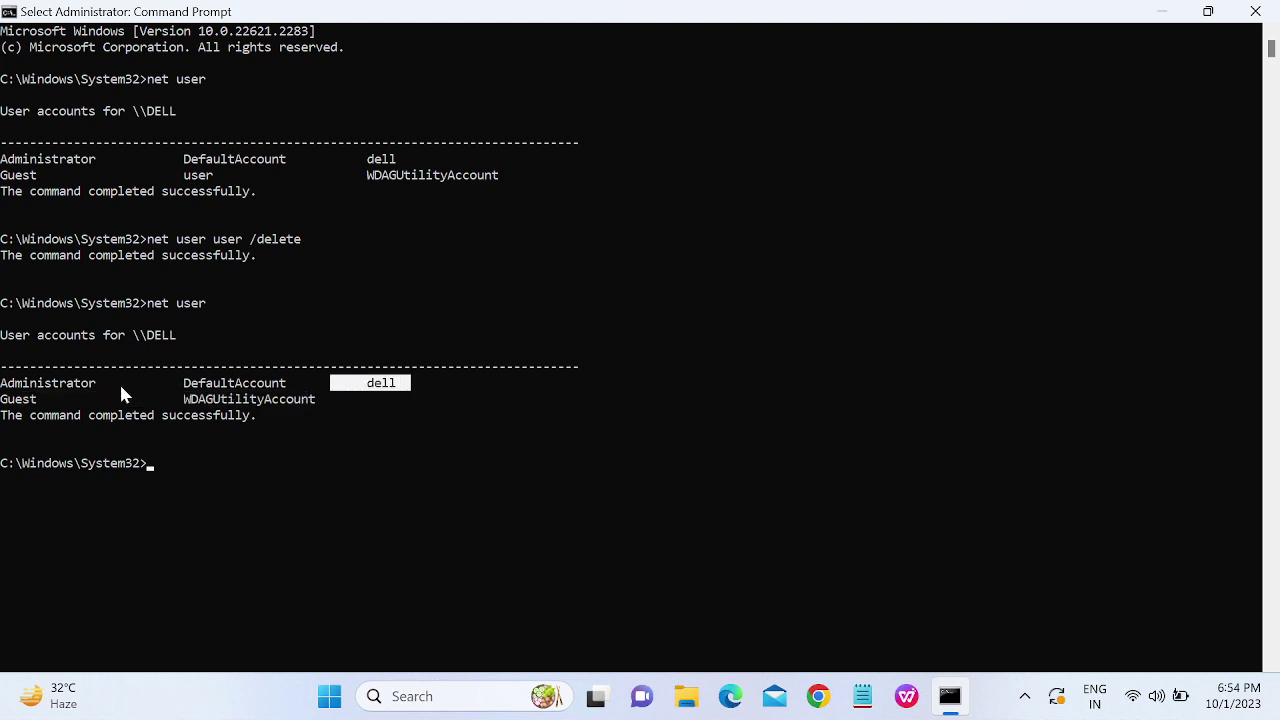
pyautogui.moveTo(22, 392); pyautogui.dragTo(108, 383)
pyautogui.click(155, 468)
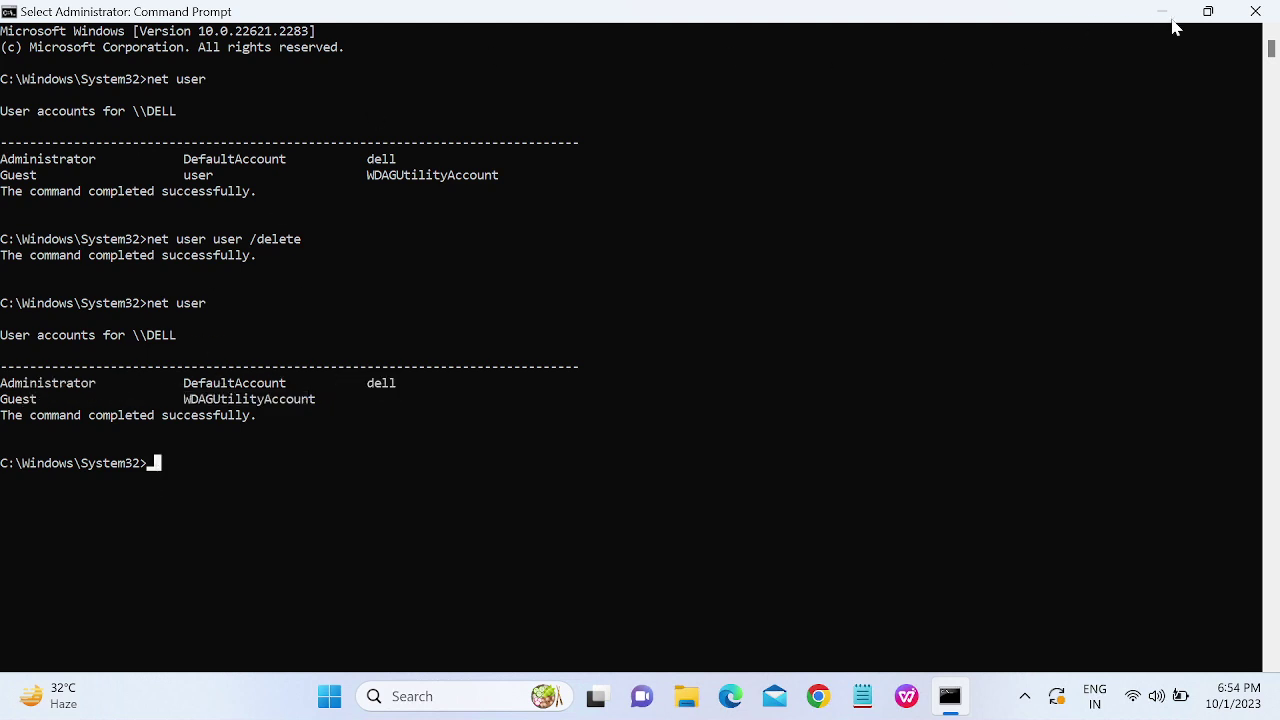
# Step: Close the Command Prompt window
pyautogui.click(1255, 11)
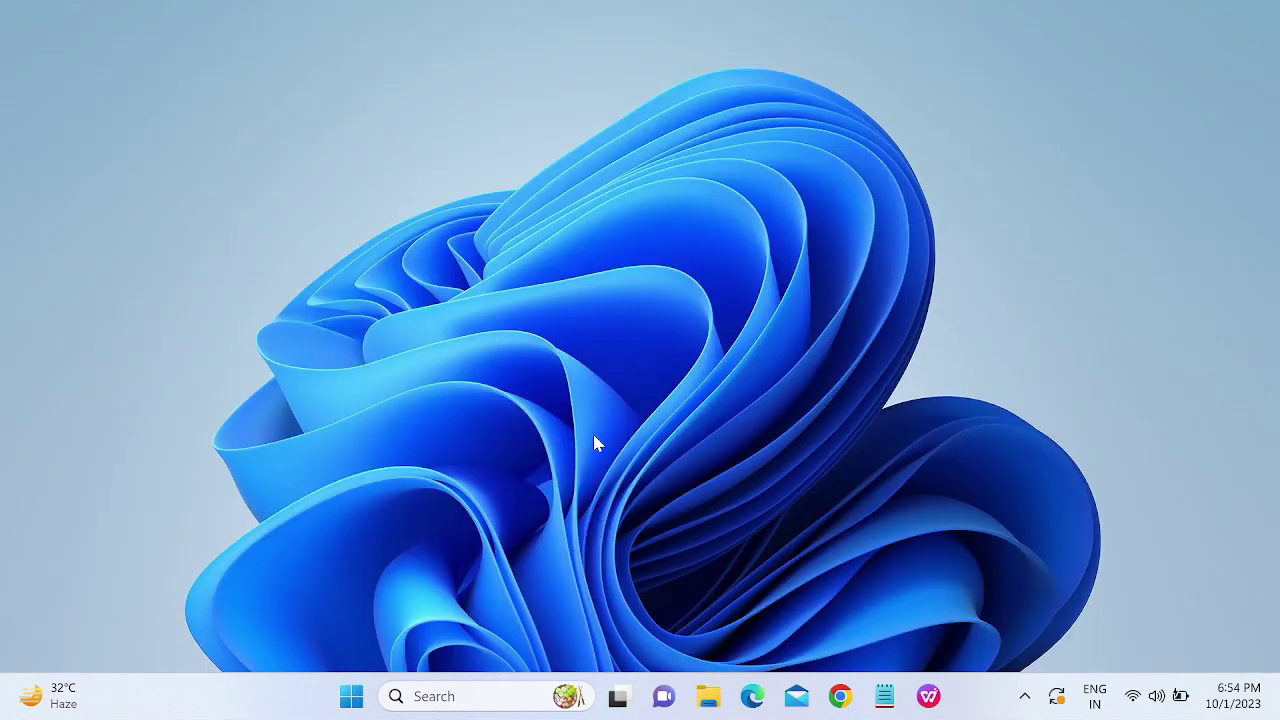